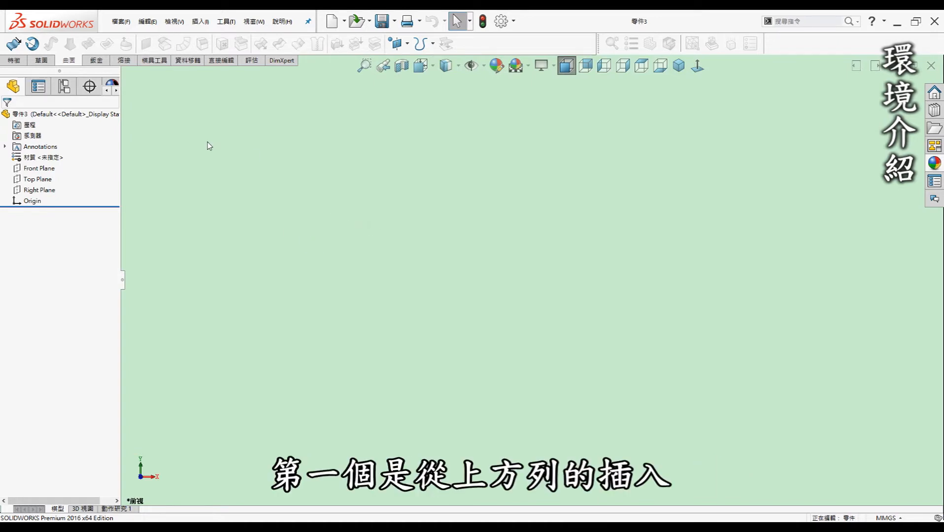
pyautogui.click(201, 22)
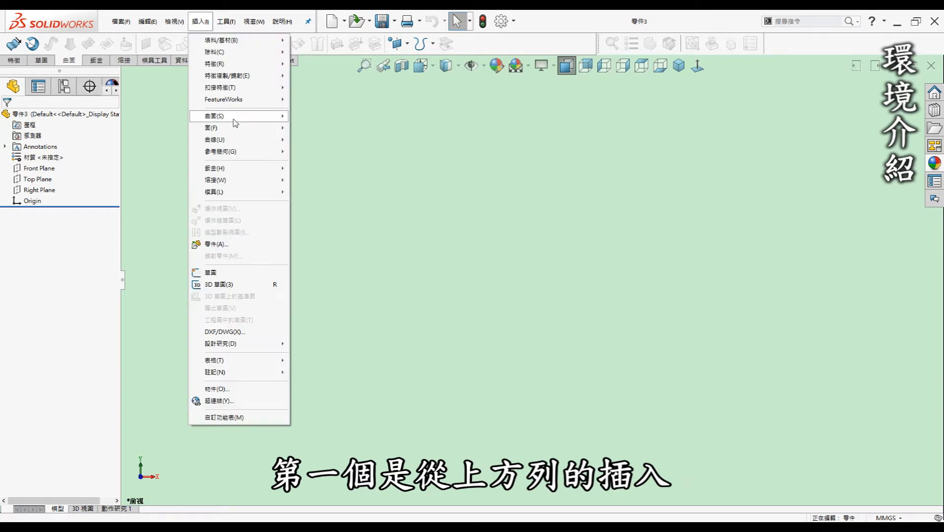
pyautogui.moveTo(232, 118)
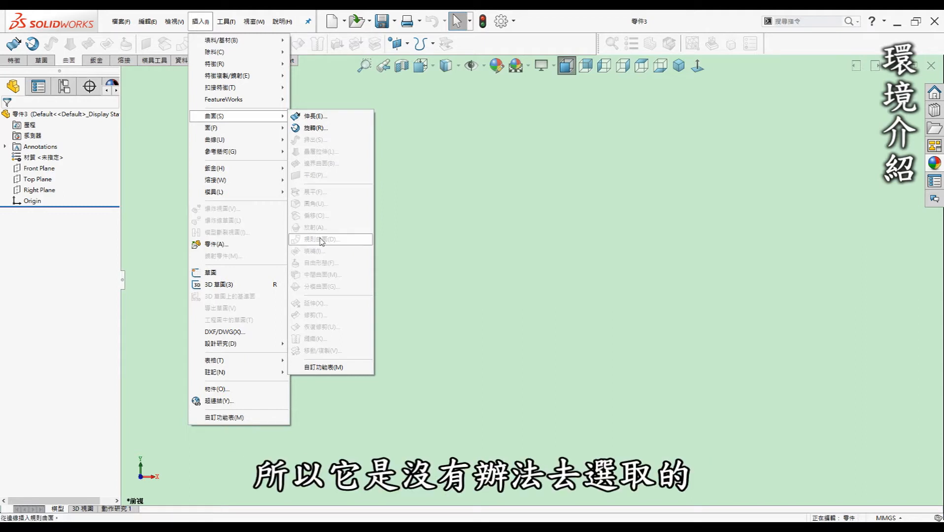
pyautogui.click(422, 255)
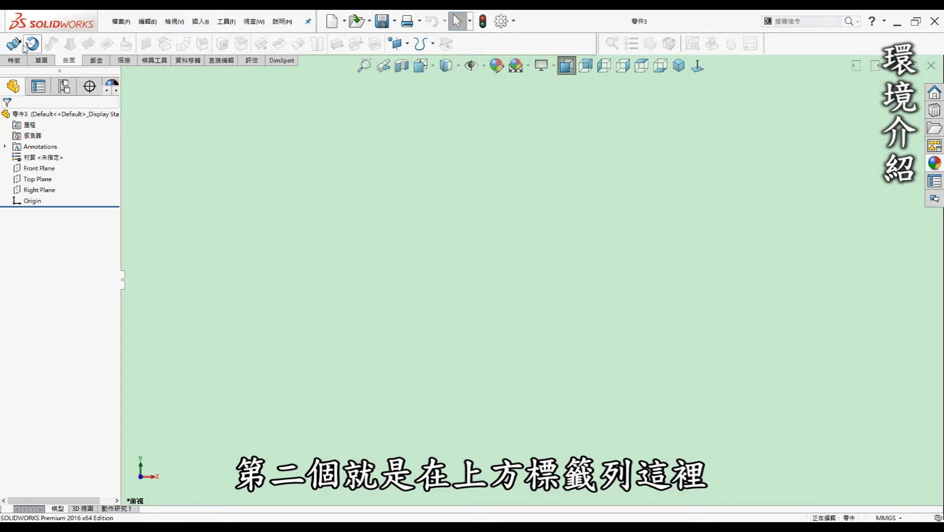
# Step: Open the Customize settings and add the Blocks (圖塊) tab to the CommandManager
pyautogui.click(14, 60)
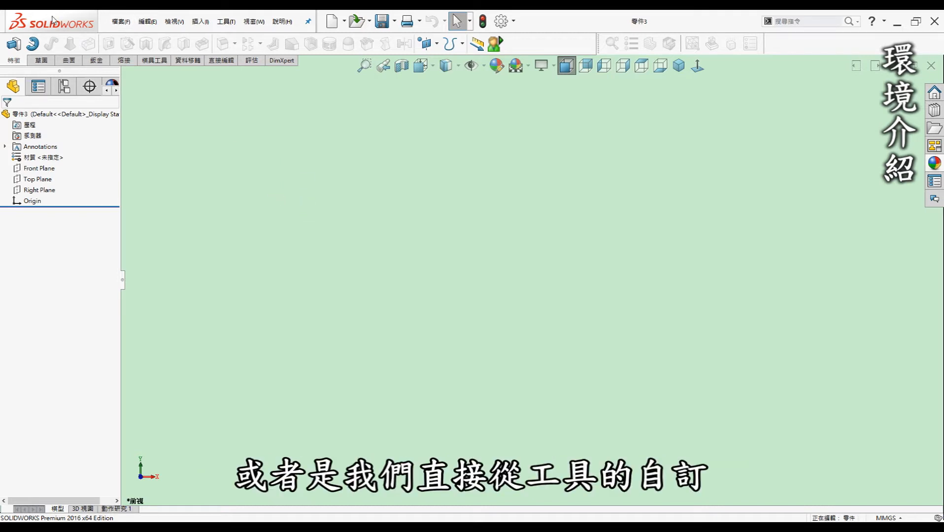
pyautogui.click(225, 22)
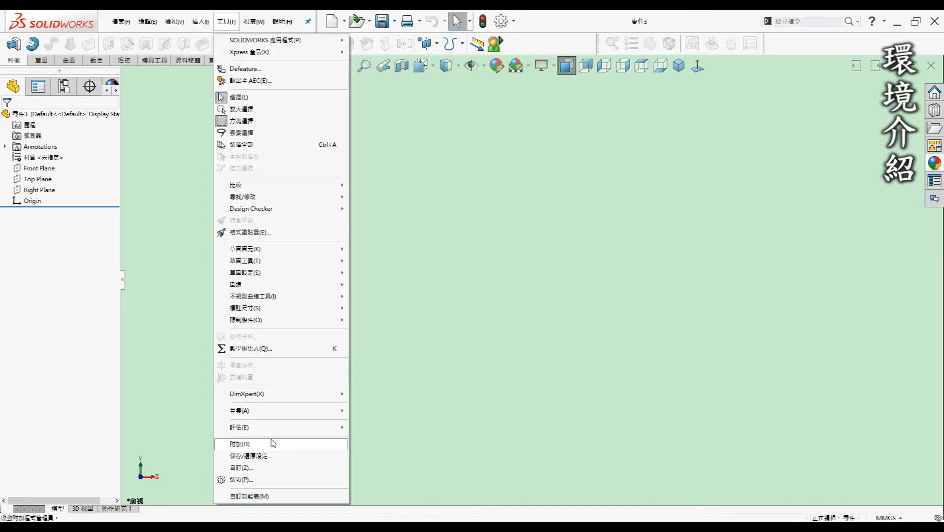
pyautogui.click(241, 467)
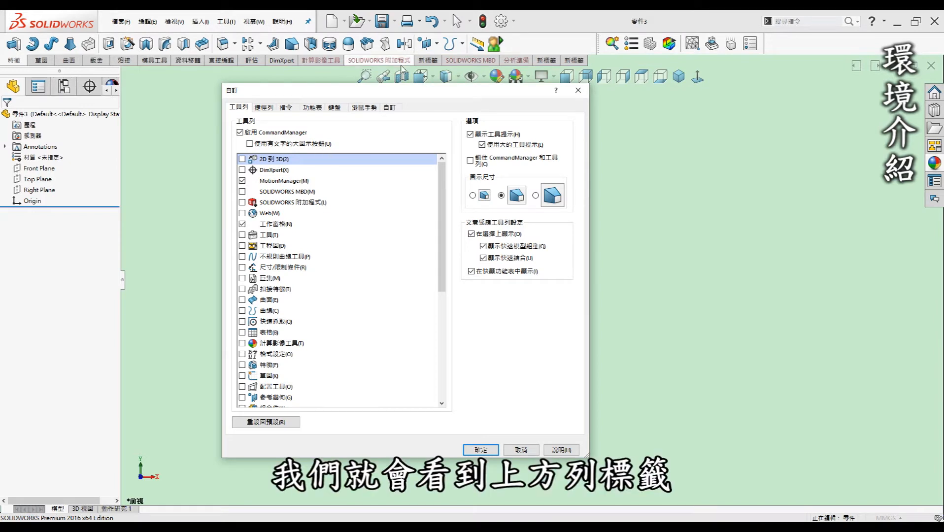
pyautogui.rightClick(69, 61)
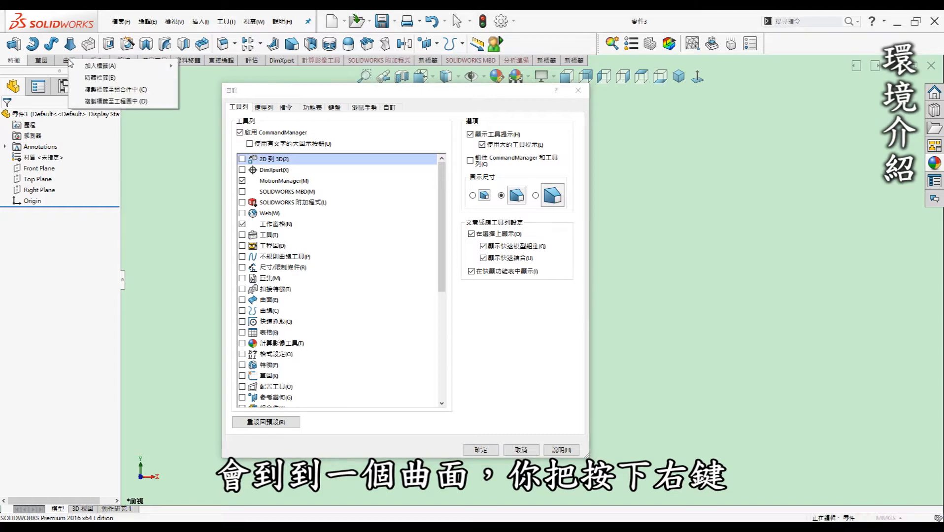
pyautogui.click(202, 454)
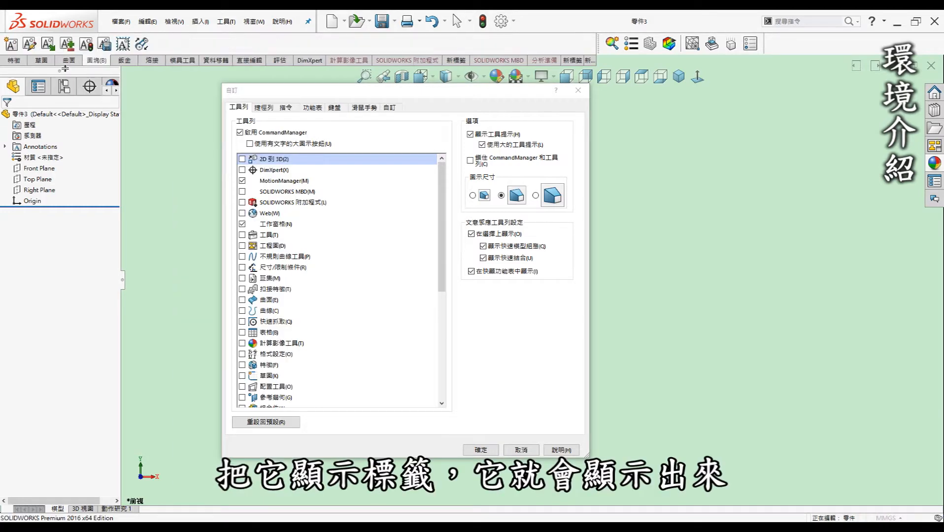
pyautogui.click(15, 61)
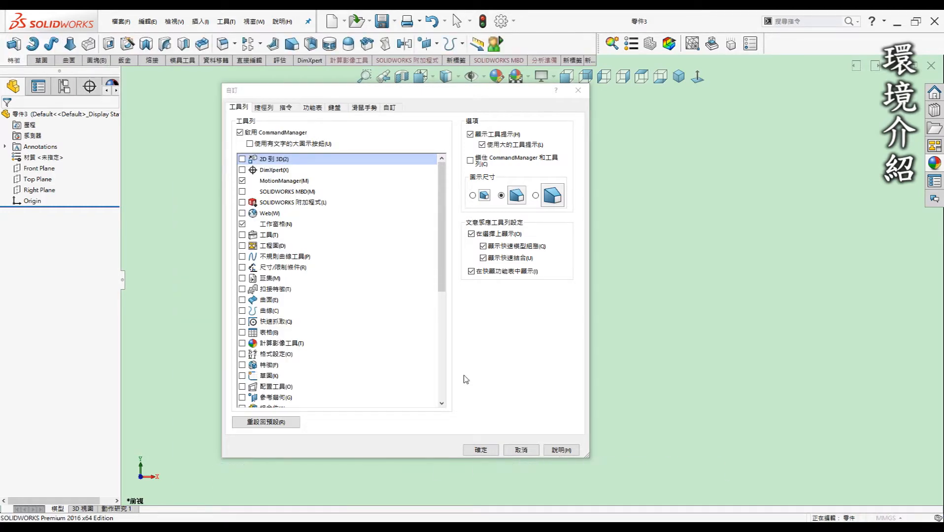
pyautogui.click(522, 451)
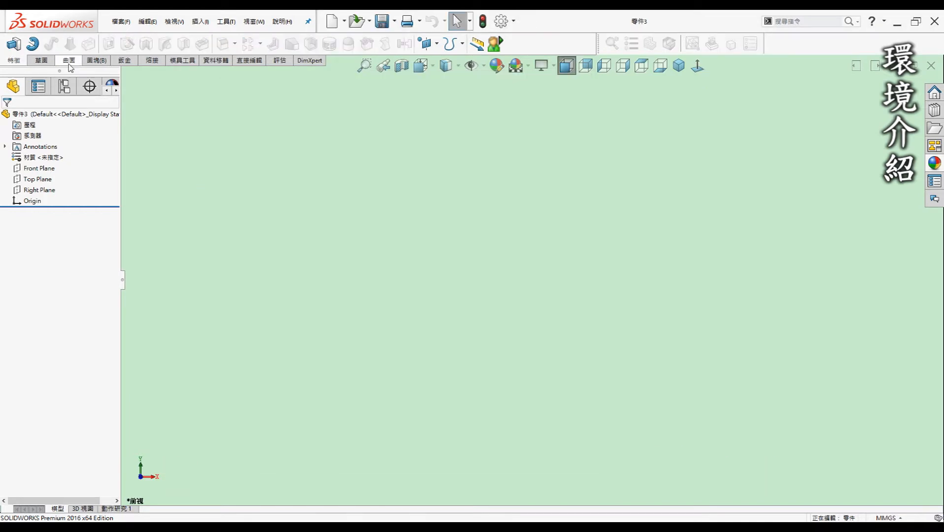
# Step: Start a Ruled Surface normal to the surface along the near long wavy edge of the boundary surface
pyautogui.click(70, 61)
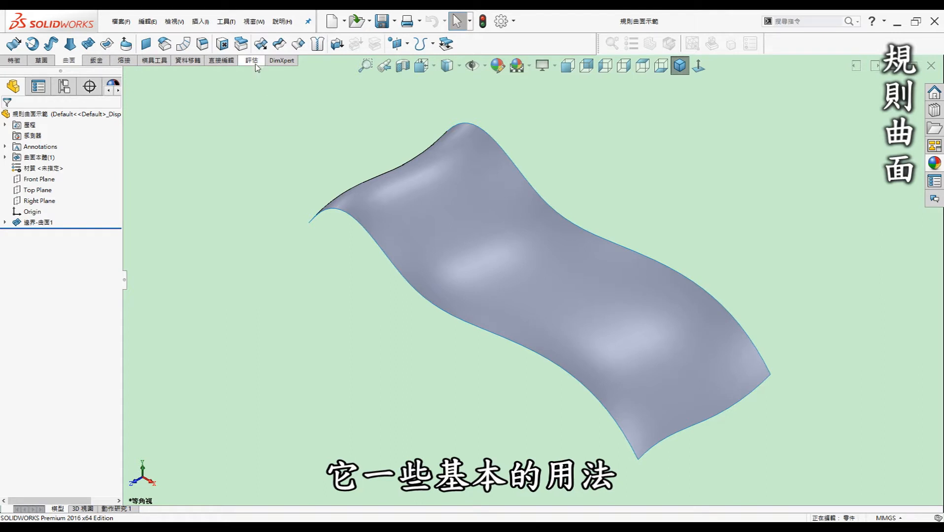
pyautogui.click(185, 49)
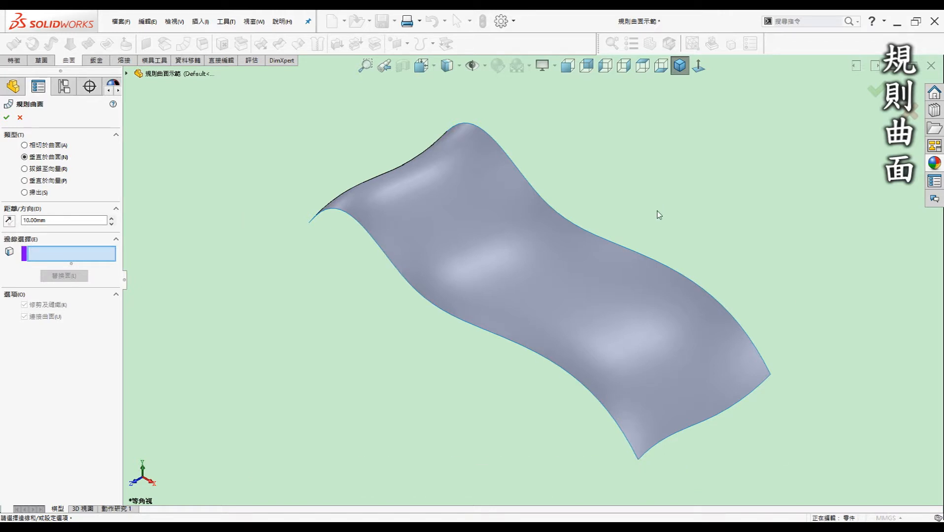
pyautogui.moveTo(649, 185)
pyautogui.mouseDown(button='middle')
pyautogui.moveTo(661, 161)
pyautogui.moveTo(478, 218)
pyautogui.moveTo(466, 245)
pyautogui.moveTo(428, 274)
pyautogui.mouseUp(button='middle')
pyautogui.click(424, 278)
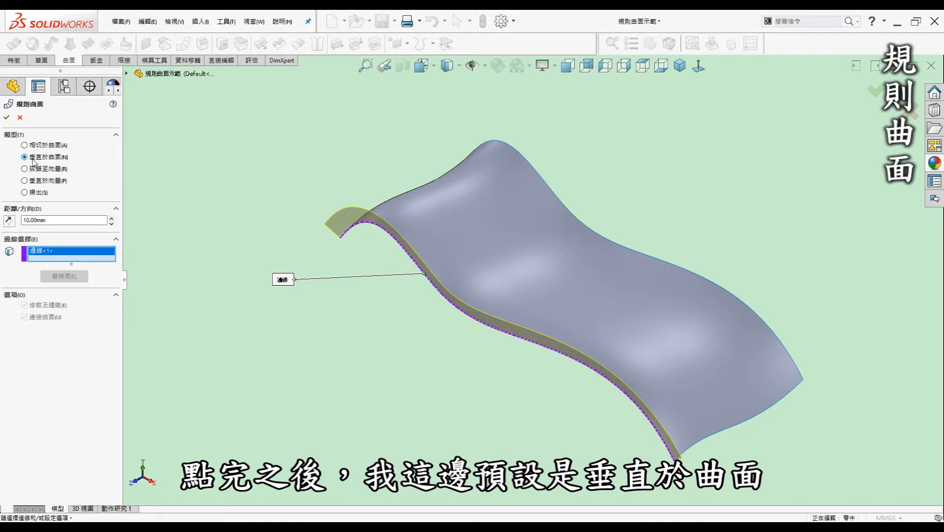
pyautogui.moveTo(268, 225)
pyautogui.mouseDown(button='middle')
pyautogui.moveTo(365, 271)
pyautogui.moveTo(477, 274)
pyautogui.moveTo(463, 271)
pyautogui.mouseUp(button='middle')
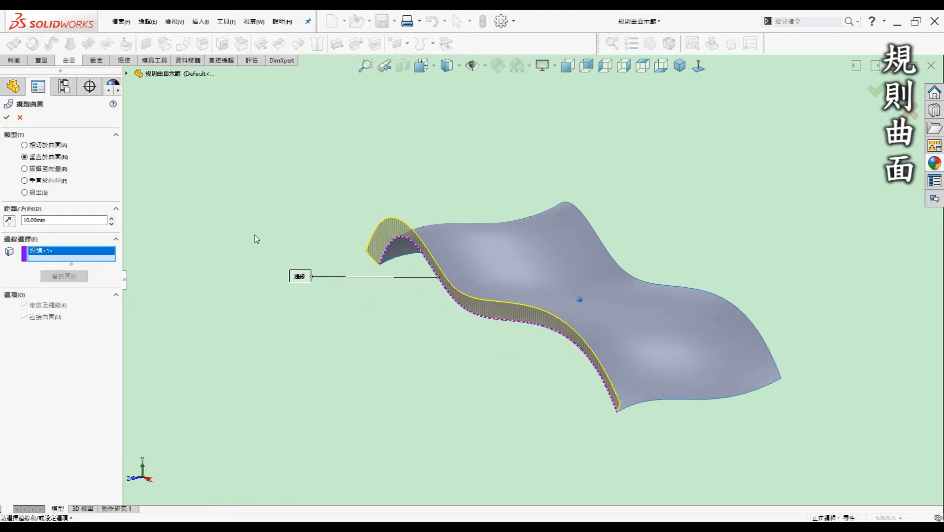
# Step: Set the ruled surface distance to 20 mm and try reversing its direction and flipping it back
pyautogui.doubleClick(51, 218)
pyautogui.write('20')
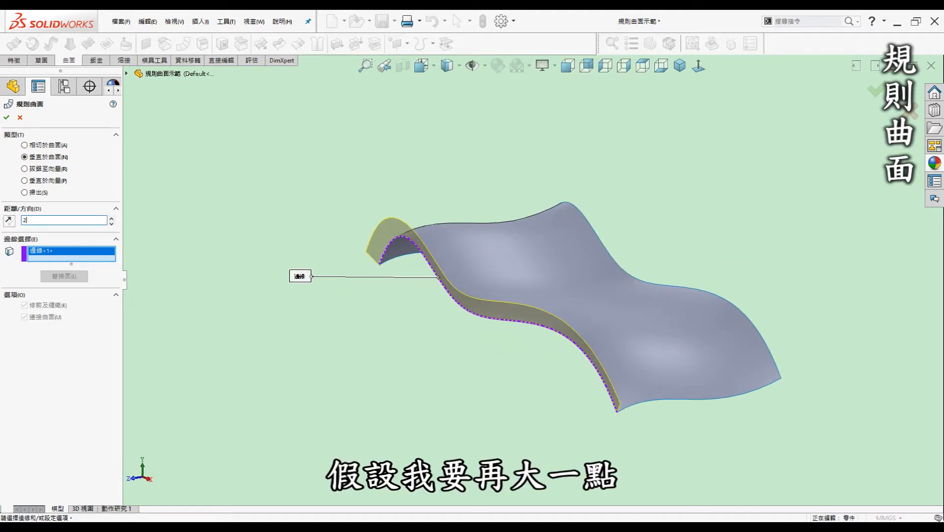
pyautogui.press('Return')
pyautogui.moveTo(507, 294)
pyautogui.mouseDown(button='middle')
pyautogui.moveTo(500, 292)
pyautogui.moveTo(558, 224)
pyautogui.moveTo(564, 293)
pyautogui.moveTo(129, 257)
pyautogui.moveTo(19, 232)
pyautogui.mouseUp(button='middle')
pyautogui.click(9, 220)
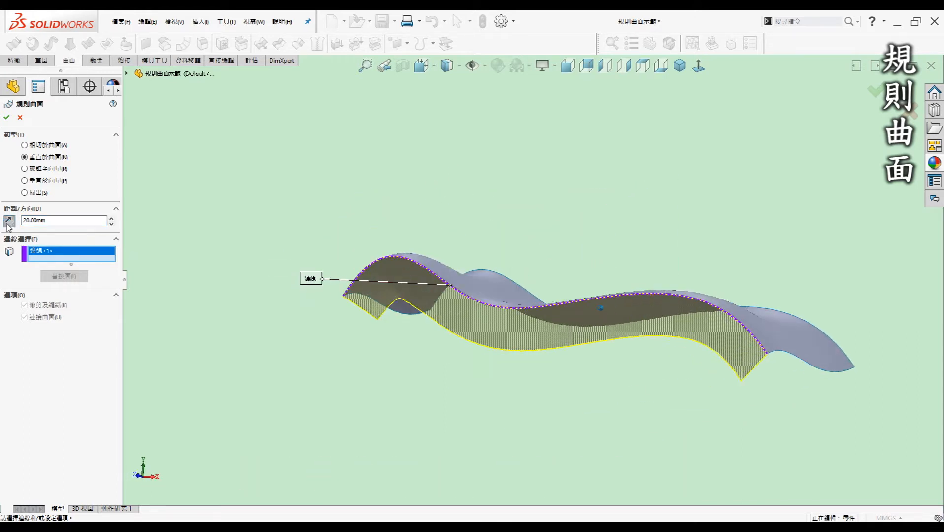
pyautogui.click(8, 225)
pyautogui.moveTo(212, 221); pyautogui.dragTo(178, 269, button='middle')
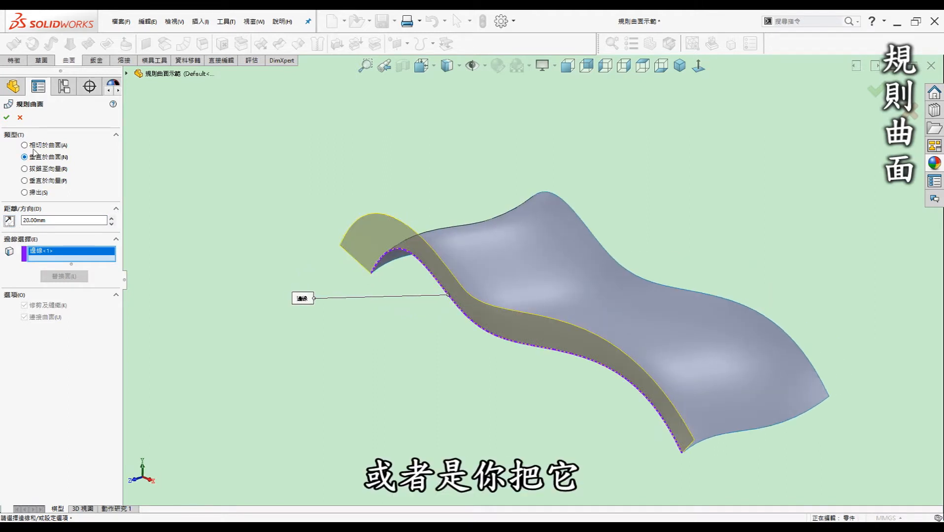
# Step: Try the ruled surface as tangent to the surface, and return its type to normal to surface
pyautogui.click(24, 145)
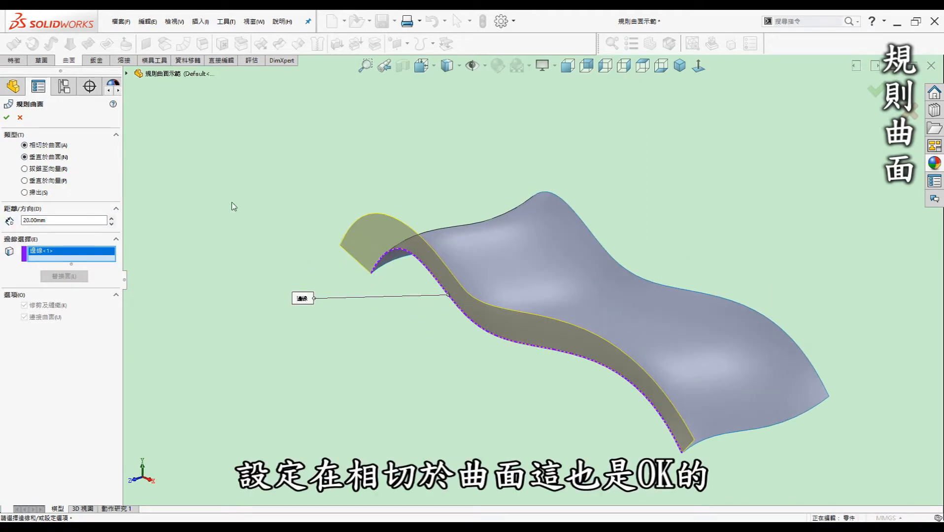
pyautogui.moveTo(422, 267)
pyautogui.mouseDown(button='middle')
pyautogui.moveTo(510, 296)
pyautogui.moveTo(513, 331)
pyautogui.mouseUp(button='middle')
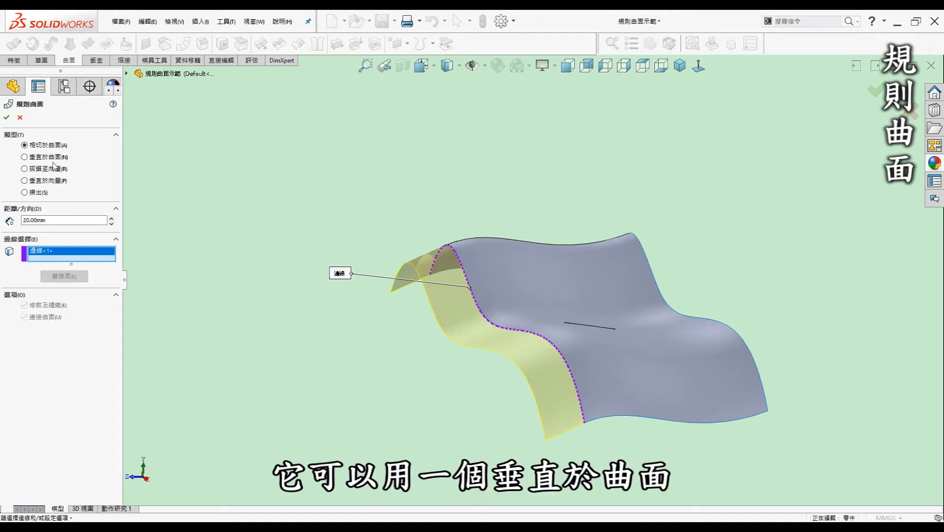
pyautogui.click(24, 157)
pyautogui.moveTo(355, 236)
pyautogui.mouseDown(button='middle')
pyautogui.moveTo(271, 248)
pyautogui.moveTo(320, 243)
pyautogui.mouseUp(button='middle')
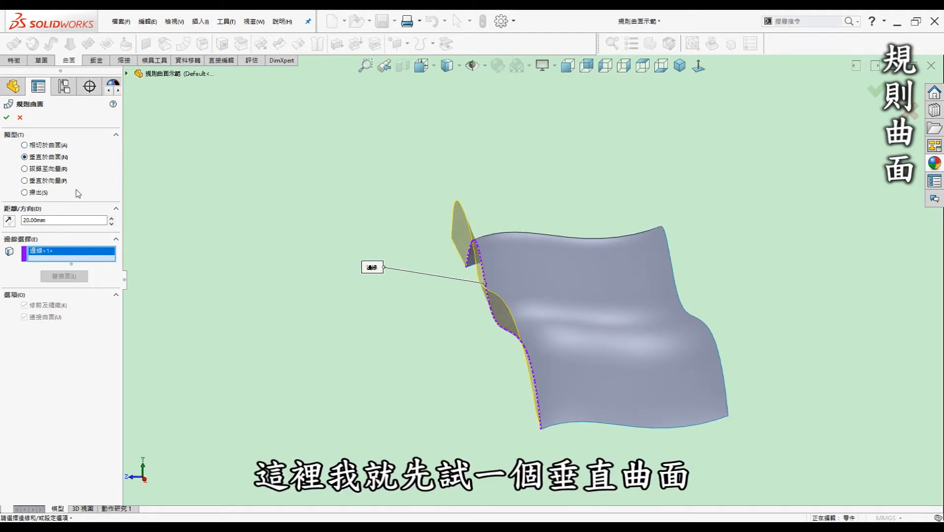
# Step: Set the ruled surface distance to 10 mm and create it along the long edge
pyautogui.tripleClick(49, 220)
pyautogui.write('10')
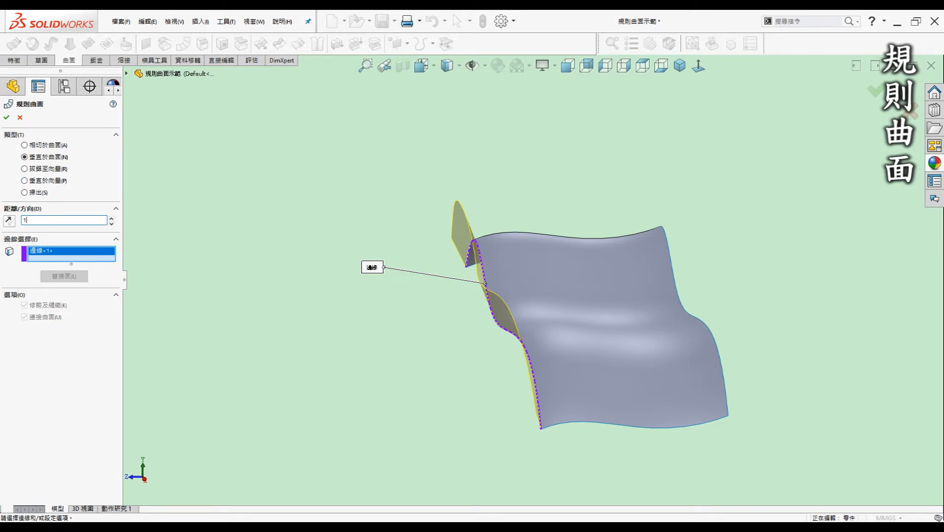
pyautogui.press('Return')
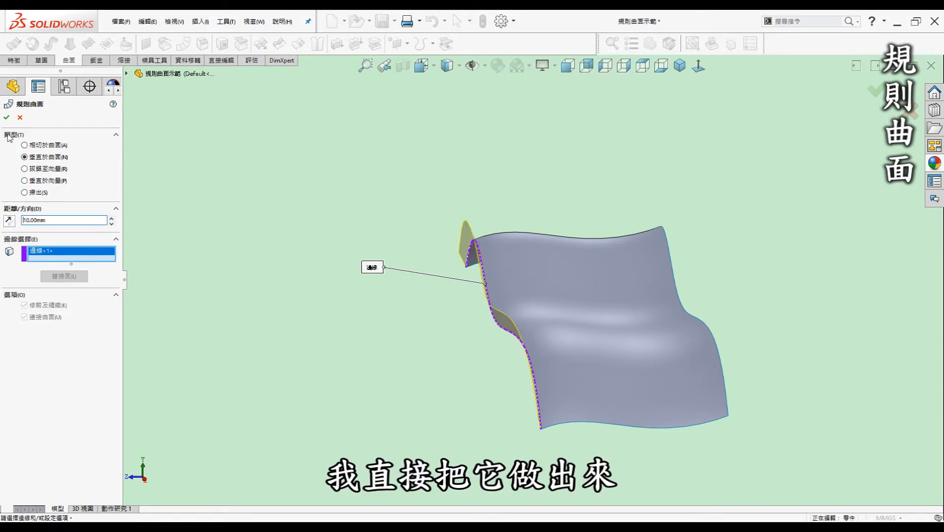
pyautogui.click(7, 117)
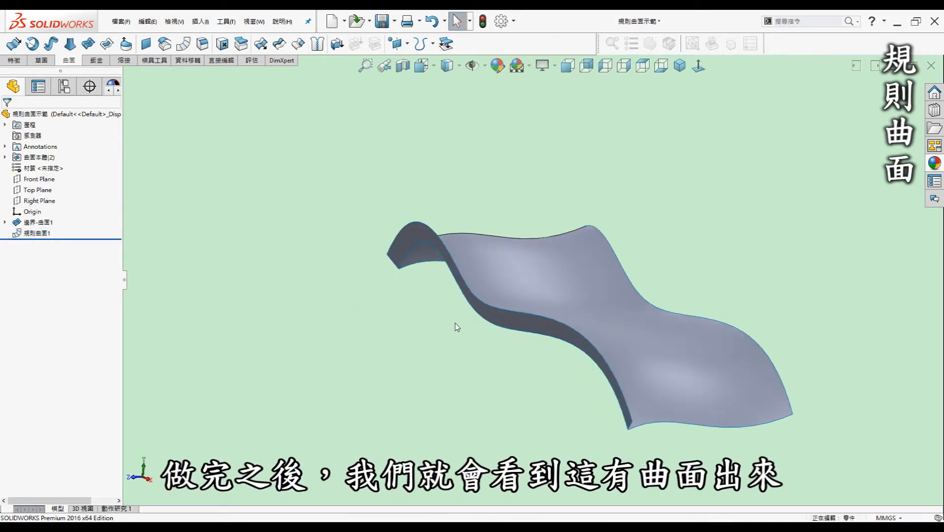
pyautogui.moveTo(456, 327); pyautogui.dragTo(389, 236, button='middle')
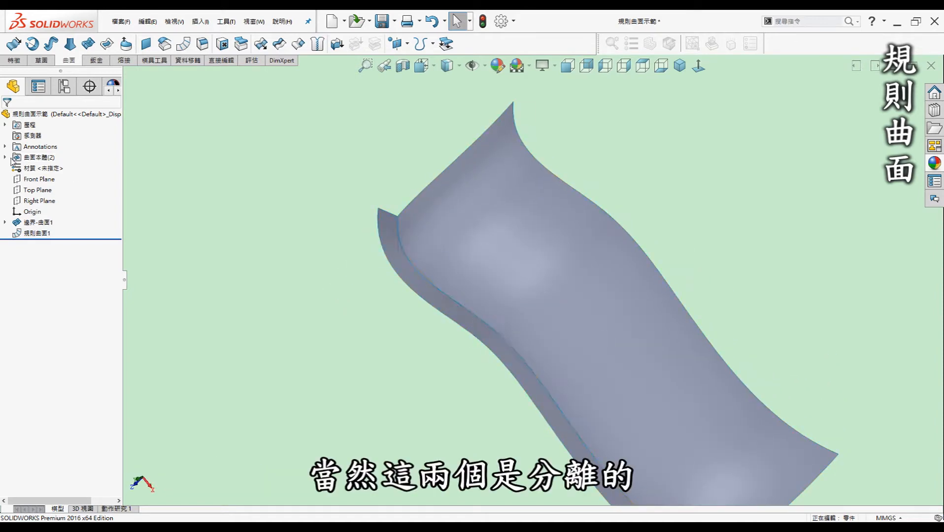
pyautogui.moveTo(363, 222); pyautogui.dragTo(394, 154, button='middle')
# Step: Create a second 10 mm ruled surface normal to the surface along the short end edge adjoining the first ruled surface
pyautogui.press('Return')
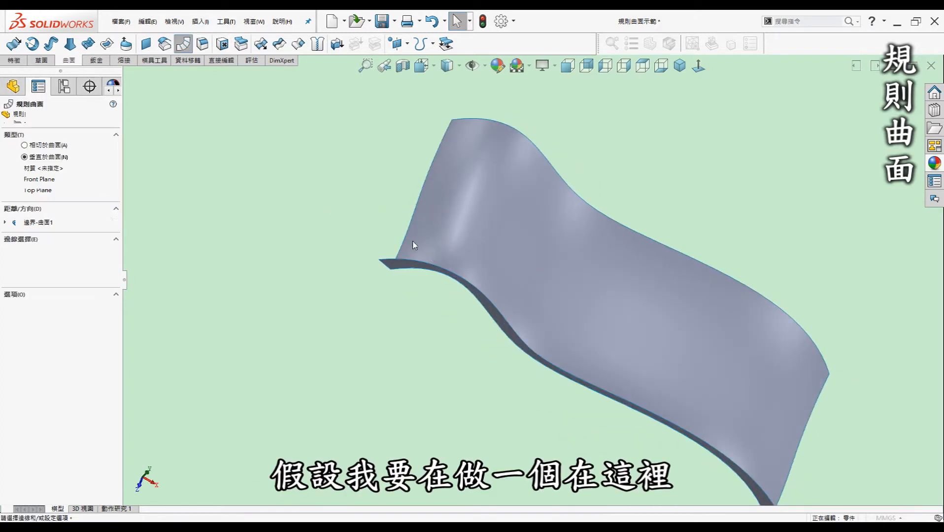
pyautogui.moveTo(413, 246); pyautogui.dragTo(407, 243, button='middle')
pyautogui.click(416, 243)
pyautogui.click(416, 243)
pyautogui.moveTo(359, 225); pyautogui.dragTo(552, 242, button='middle')
pyautogui.scroll(-3, 542, 229)
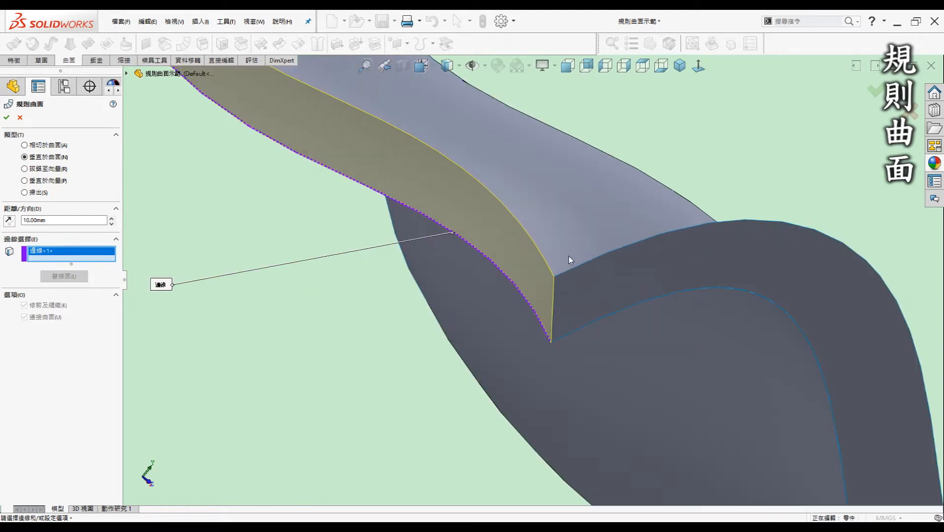
pyautogui.click(7, 118)
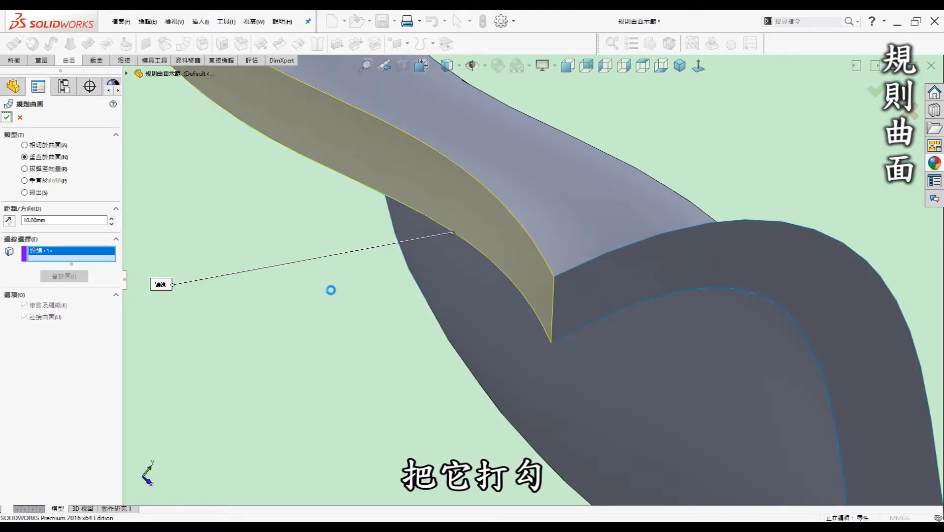
pyautogui.scroll(4, 486, 226)
pyautogui.moveTo(507, 232); pyautogui.dragTo(511, 230, button='middle')
pyautogui.scroll(5, 492, 235)
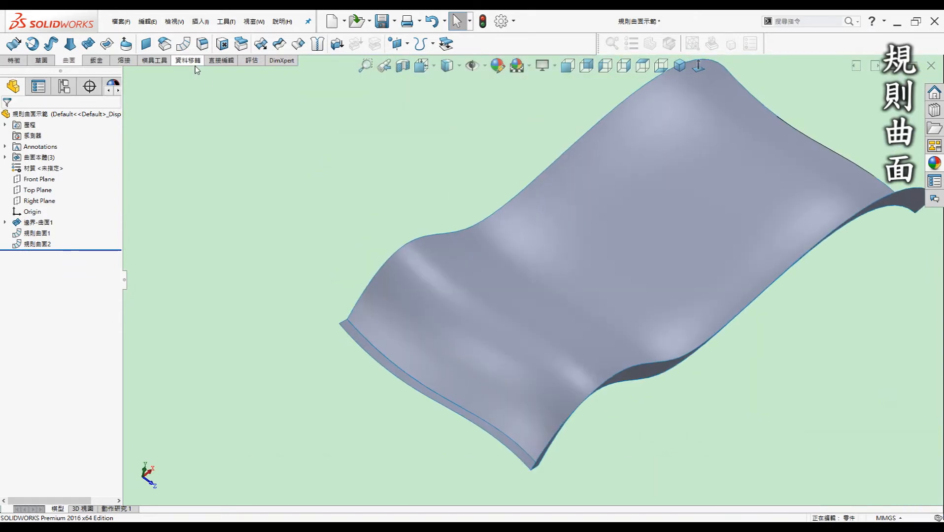
# Step: Create one 10 mm ruled surface normal to the surface along both remaining edges, the other long edge and the other short end edge
pyautogui.click(182, 43)
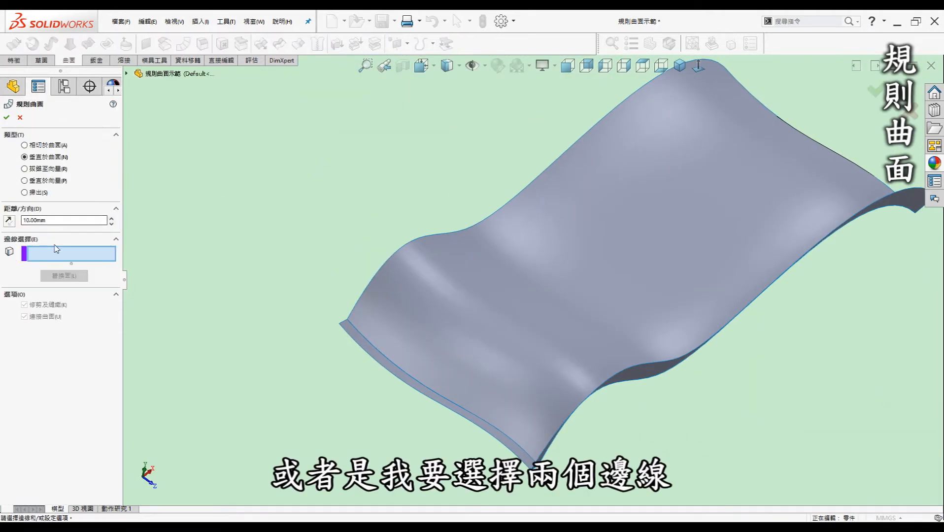
pyautogui.click(382, 272)
pyautogui.moveTo(396, 274); pyautogui.dragTo(770, 177, button='middle')
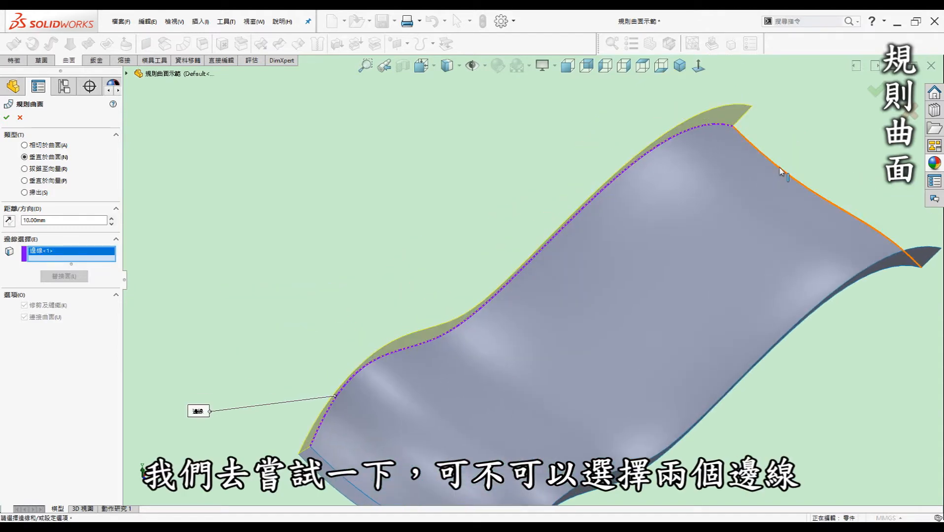
pyautogui.click(778, 170)
pyautogui.moveTo(665, 175); pyautogui.dragTo(729, 222, button='middle')
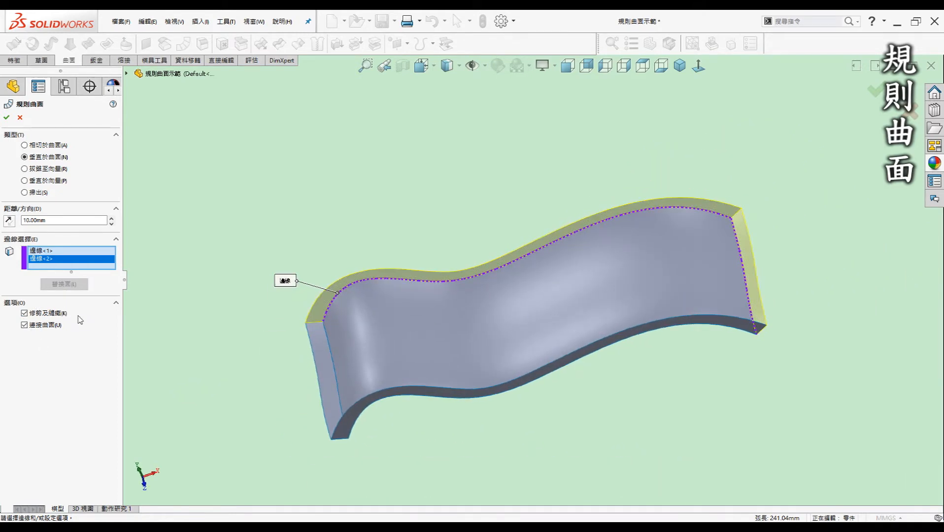
pyautogui.click(5, 118)
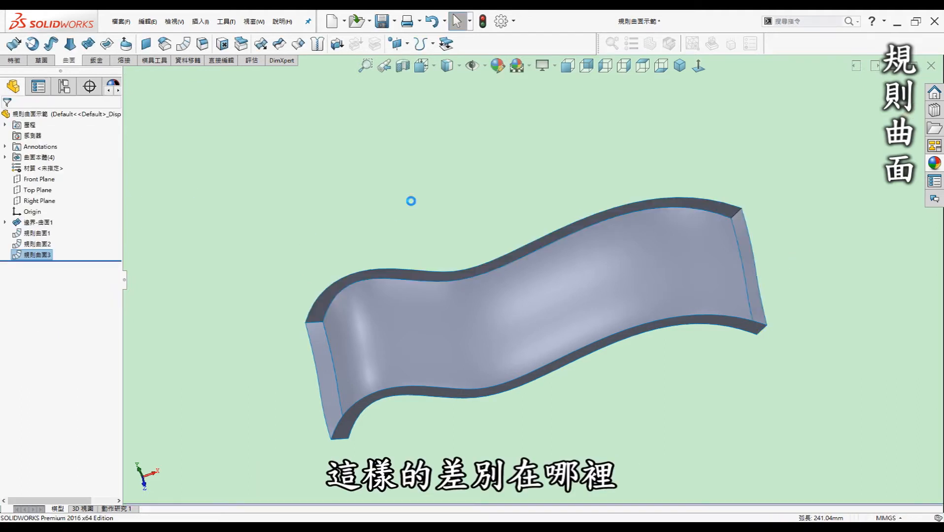
# Step: Select the second ruled surface feature and expand the surface bodies folder to examine its bodies
pyautogui.moveTo(394, 204)
pyautogui.mouseDown(button='middle')
pyautogui.moveTo(411, 202)
pyautogui.moveTo(391, 197)
pyautogui.mouseUp(button='middle')
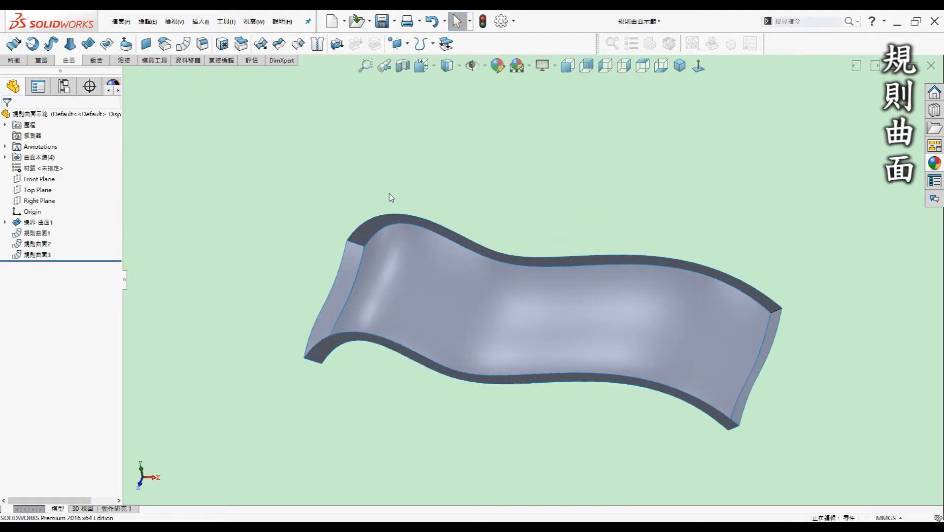
pyautogui.click(44, 244)
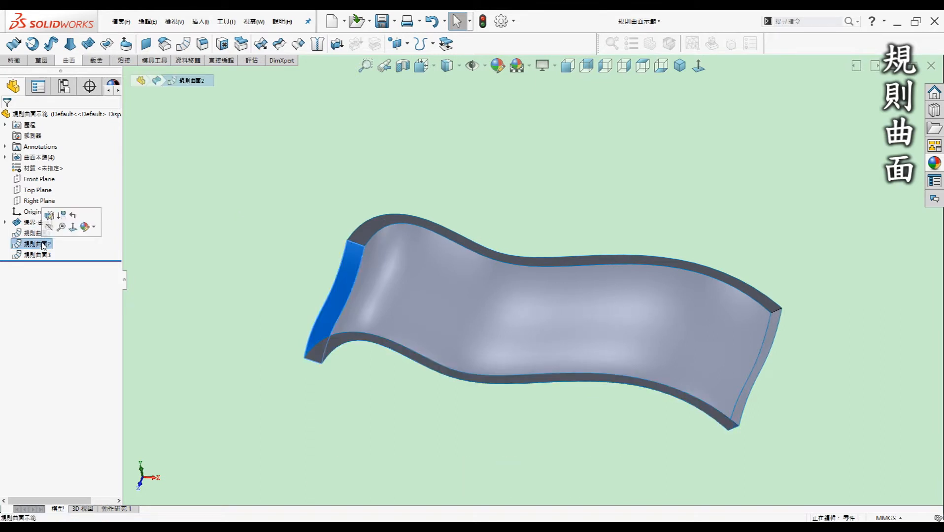
pyautogui.click(5, 157)
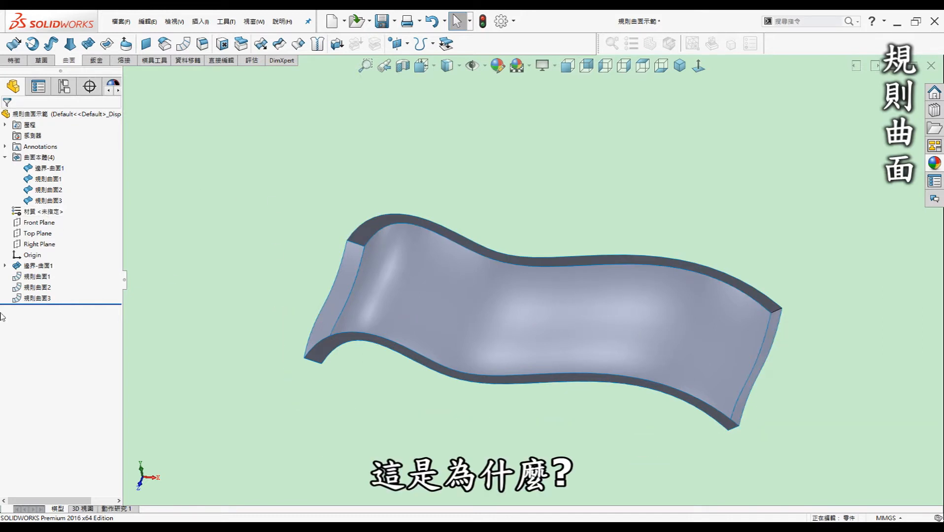
# Step: Select the third ruled surface feature and its surface body to examine which faces it covers
pyautogui.click(40, 299)
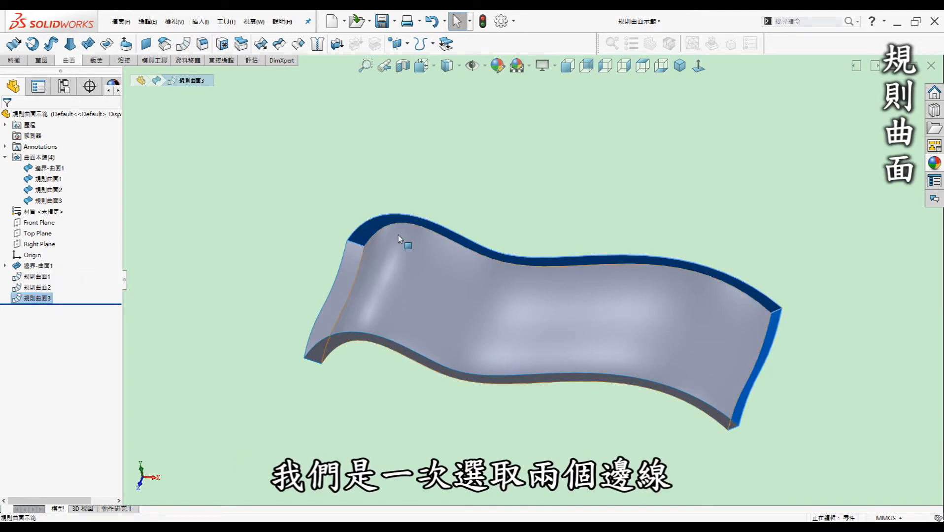
pyautogui.press('Escape')
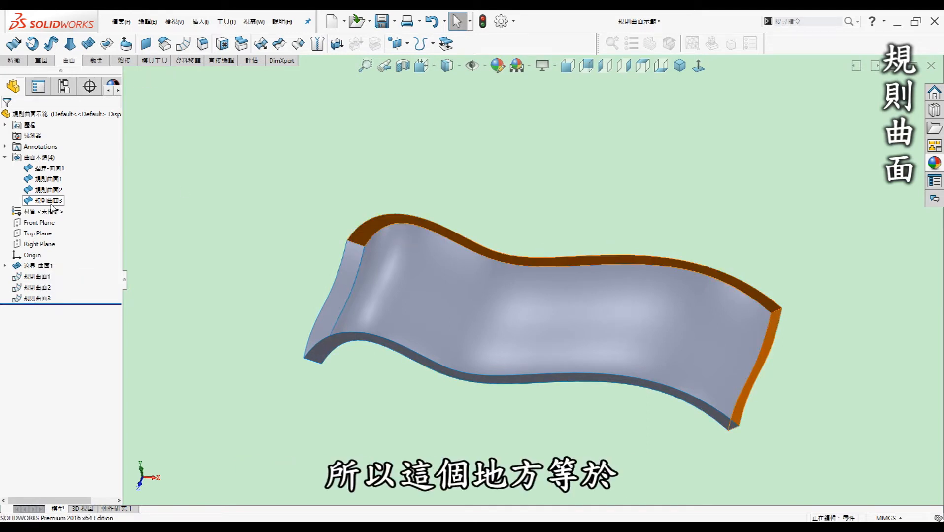
pyautogui.click(52, 202)
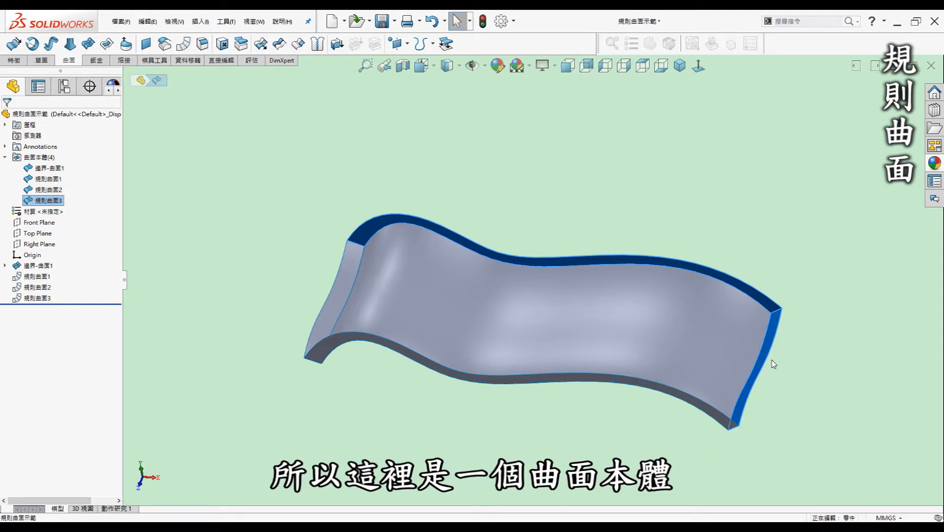
pyautogui.click(284, 235)
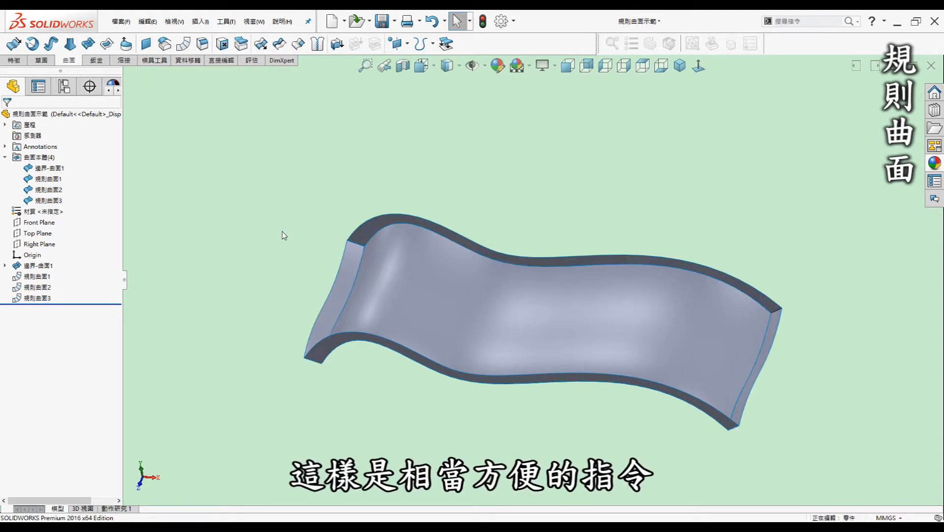
pyautogui.moveTo(277, 234); pyautogui.dragTo(274, 256, button='middle')
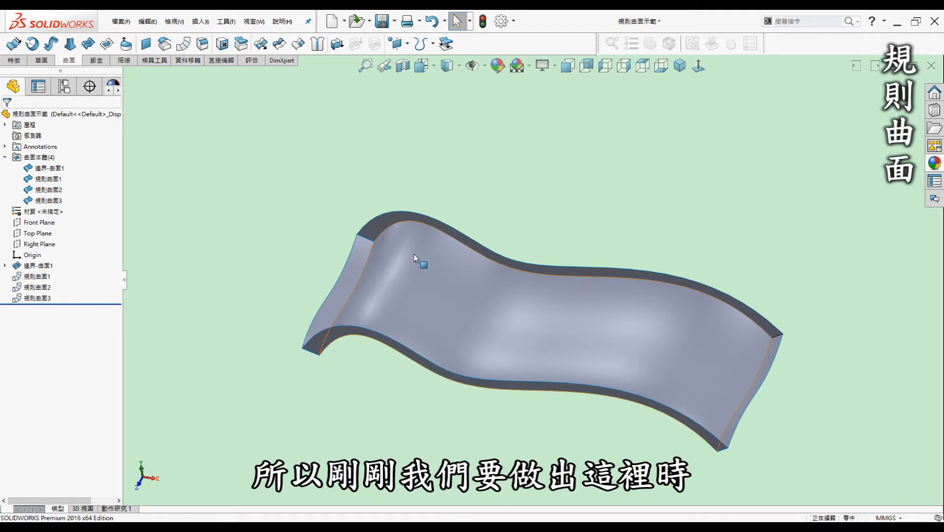
pyautogui.moveTo(700, 388); pyautogui.dragTo(517, 340, button='middle')
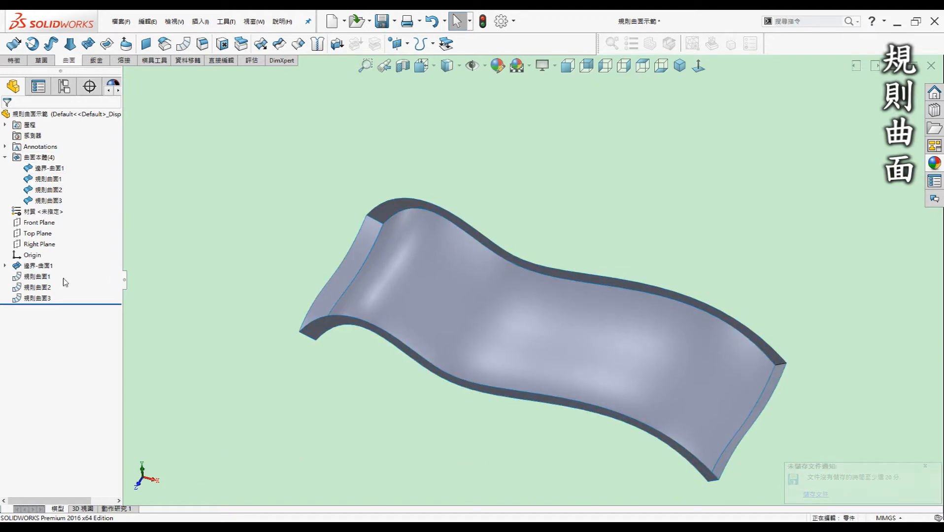
# Step: Suppress the first two ruled surfaces and add the two freed boundary edges to the third ruled surface
pyautogui.keyDown('ctrl'); pyautogui.click(40, 288); pyautogui.keyUp('ctrl')
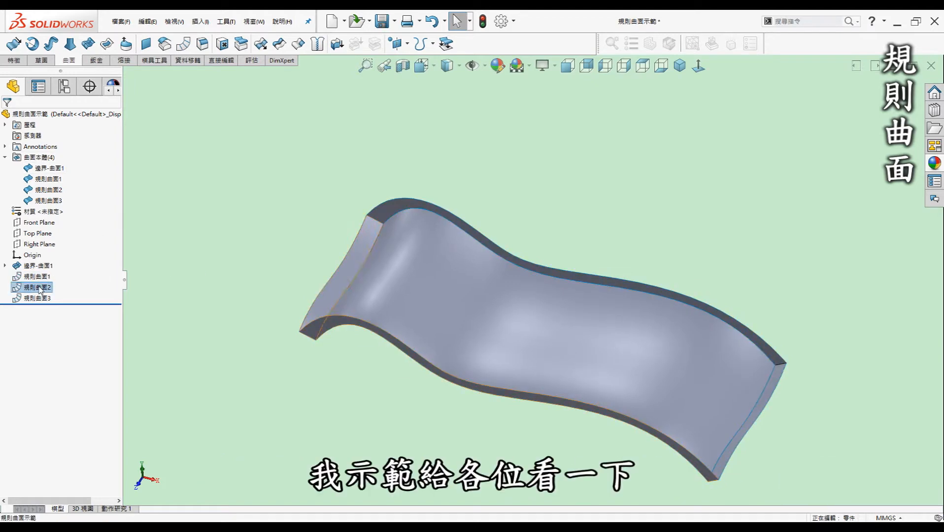
pyautogui.click(45, 257)
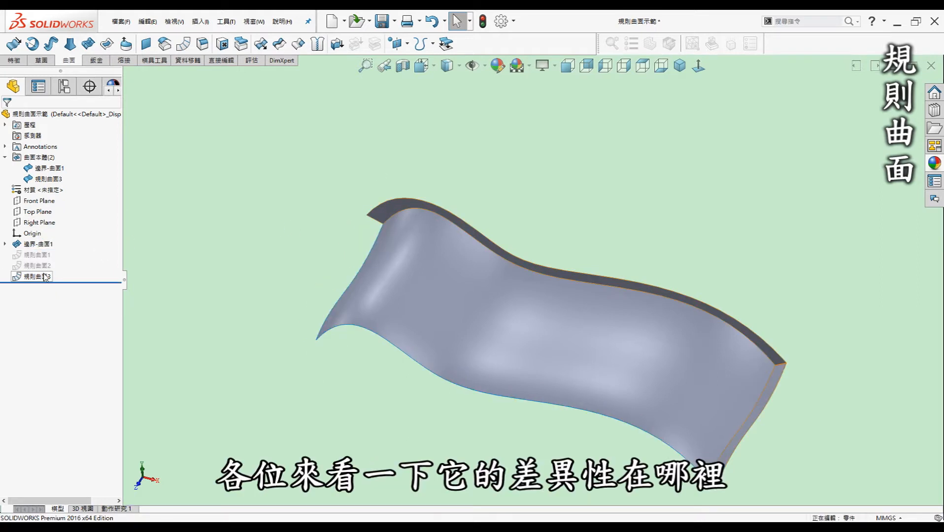
pyautogui.click(45, 276)
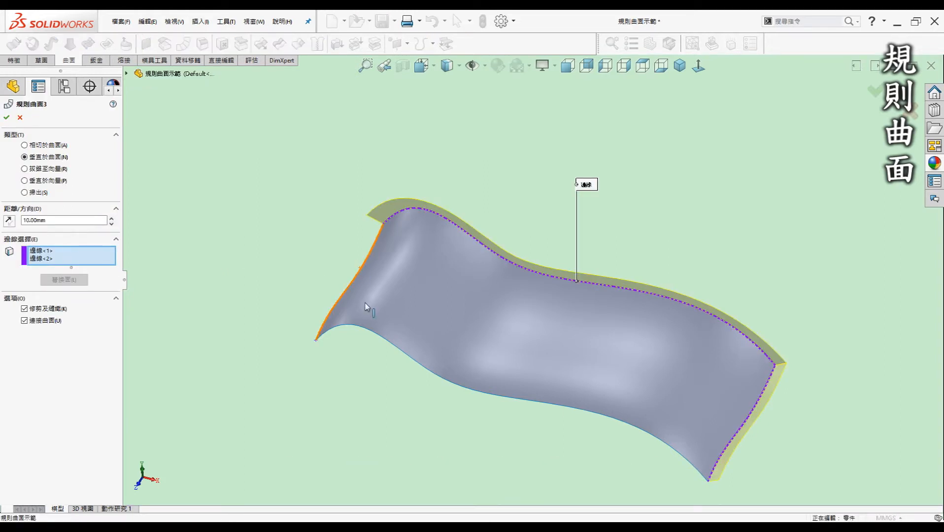
pyautogui.click(362, 266)
pyautogui.click(365, 329)
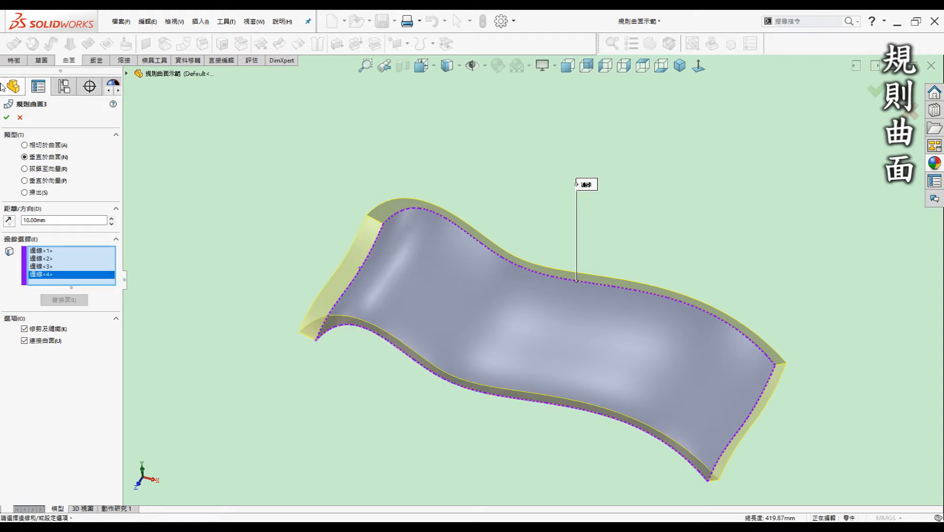
pyautogui.press('Return')
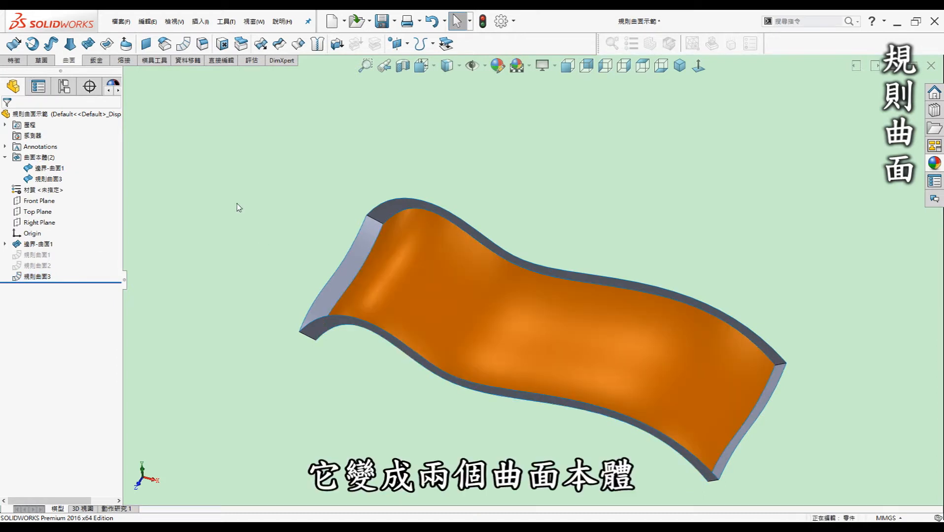
# Step: Examine the ruled surface's corners and edges up close to see where faces are knitted or separate, and return to the isometric view
pyautogui.moveTo(448, 267); pyautogui.dragTo(404, 262, button='middle')
pyautogui.scroll(-5, 390, 227)
pyautogui.moveTo(379, 196); pyautogui.dragTo(489, 295, button='middle')
pyautogui.scroll(-5, 592, 278)
pyautogui.moveTo(578, 268); pyautogui.dragTo(579, 321, button='middle')
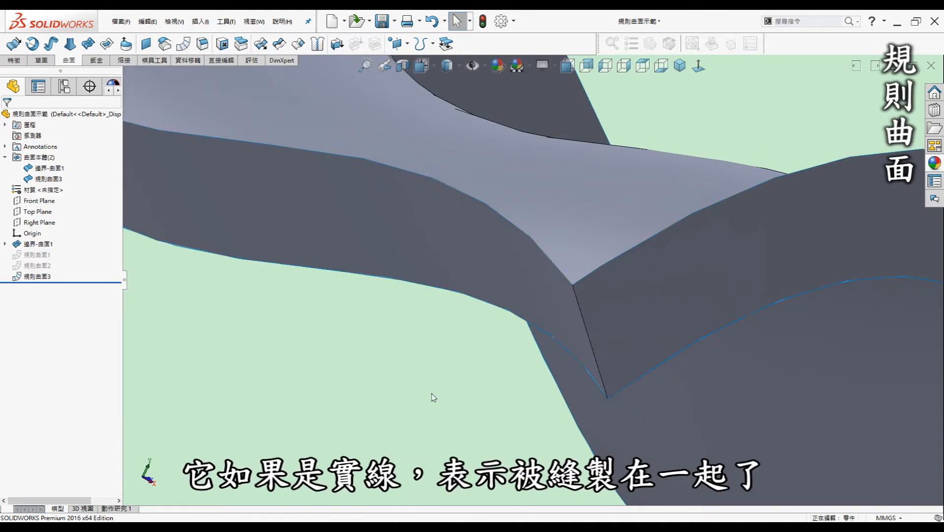
pyautogui.moveTo(574, 323); pyautogui.dragTo(595, 277, button='middle')
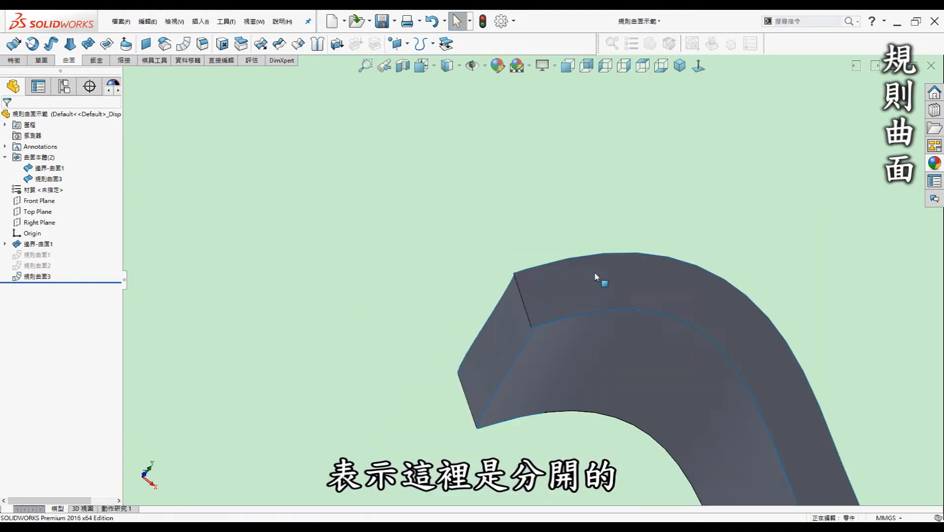
pyautogui.hotkey('ctrl', '7')
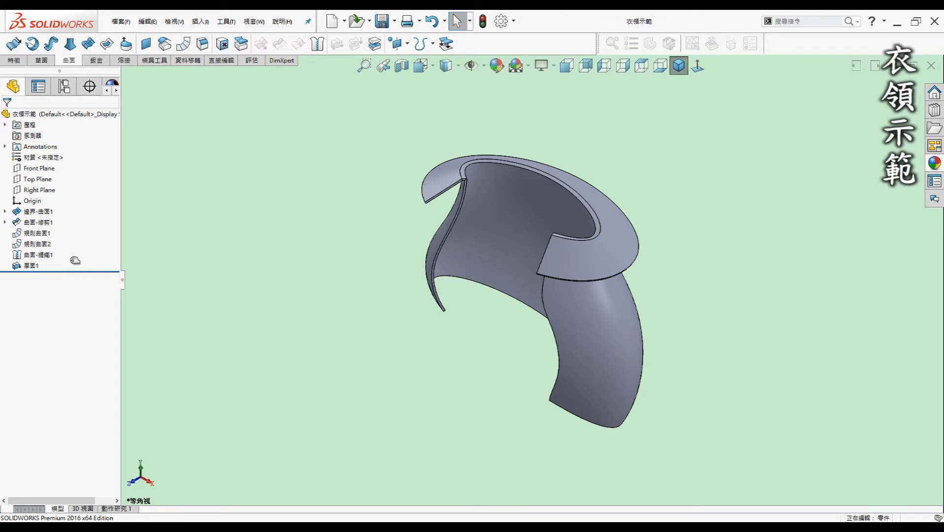
# Step: Roll the collar part back to just after the surface trim feature, before the first ruled surface
pyautogui.moveTo(75, 260); pyautogui.dragTo(74, 235)
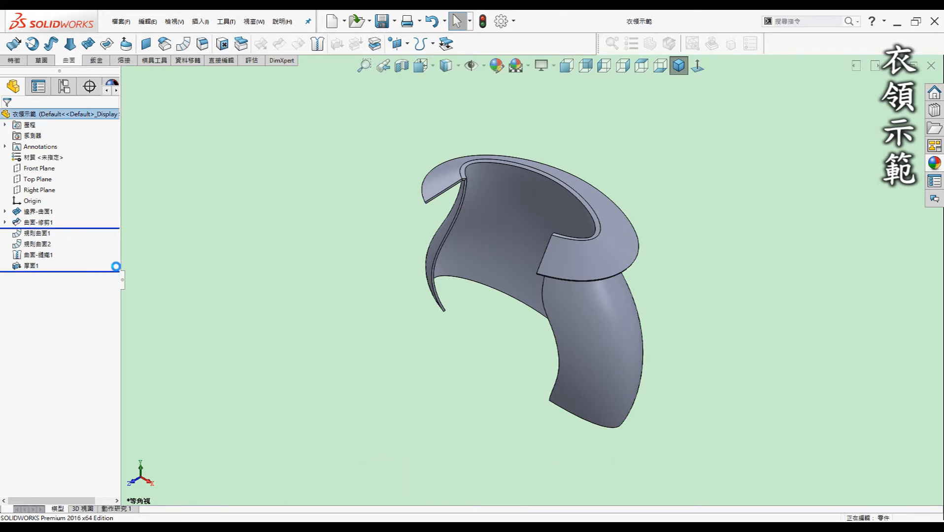
pyautogui.moveTo(215, 229); pyautogui.dragTo(424, 153, button='middle')
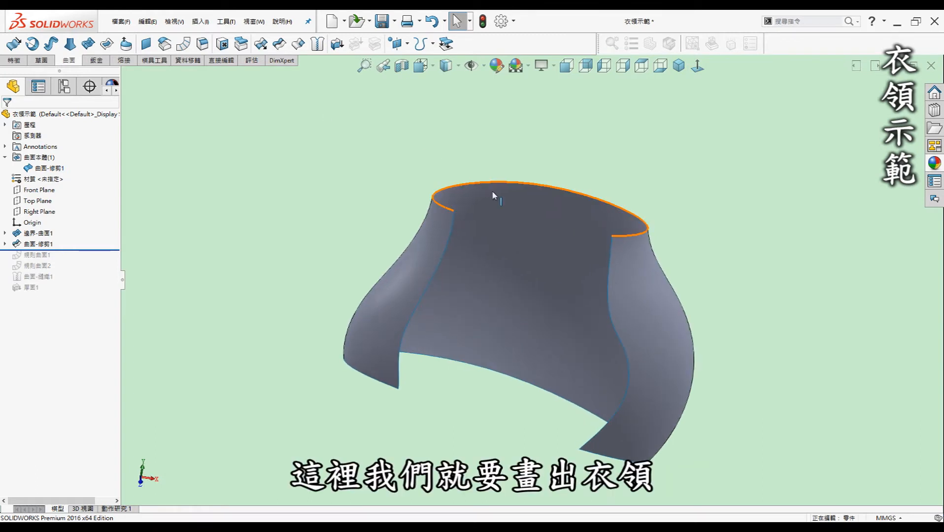
pyautogui.moveTo(563, 158); pyautogui.dragTo(362, 139, button='middle')
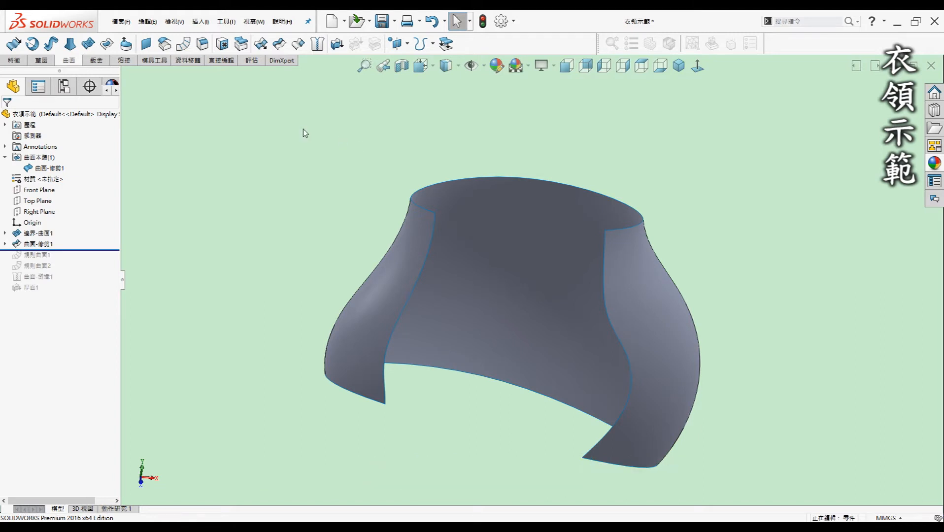
# Step: Create a 1 mm ruled surface normal to the surface along the upper neckline edge, with its direction reversed to point outward
pyautogui.click(183, 44)
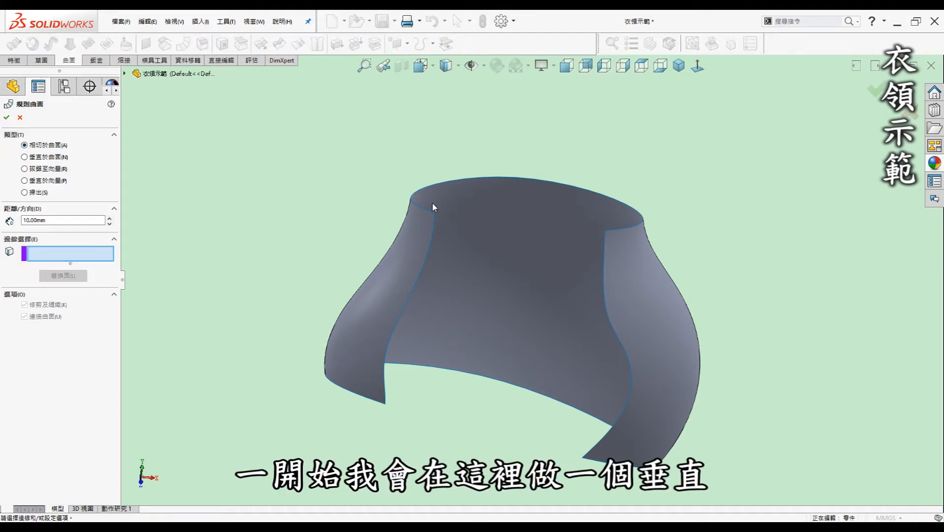
pyautogui.click(58, 158)
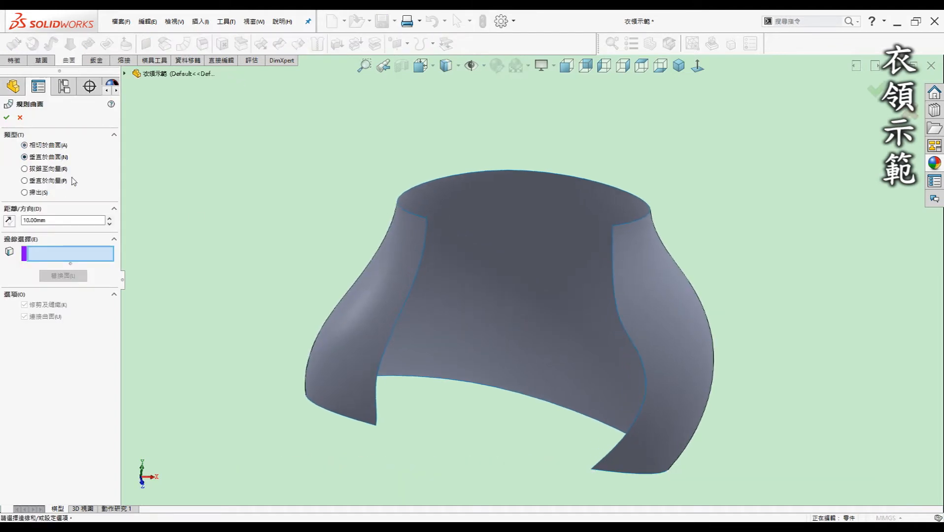
pyautogui.write('1')
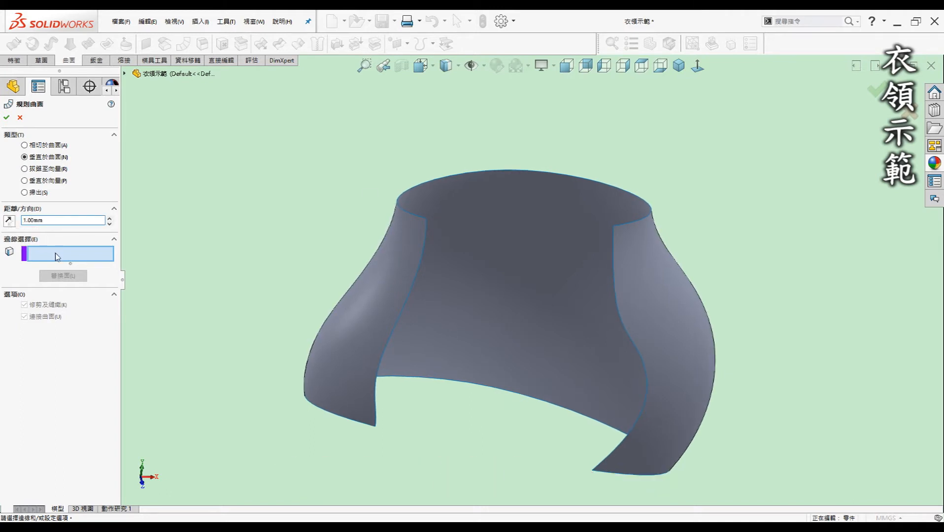
pyautogui.click(405, 215)
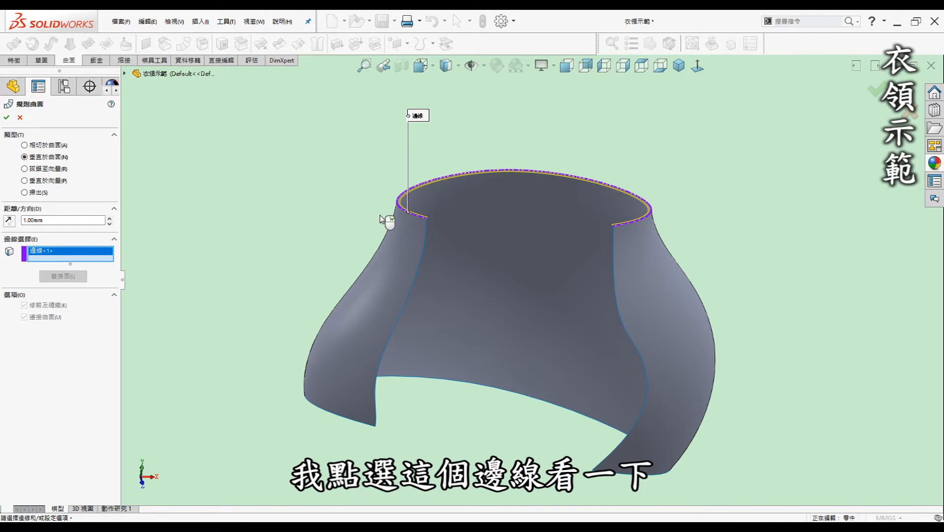
pyautogui.scroll(-5, 395, 215)
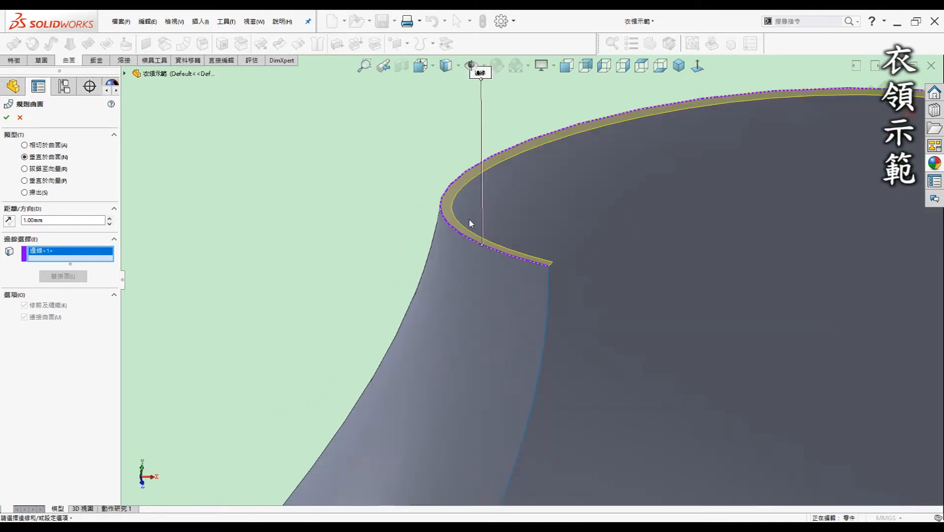
pyautogui.click(9, 220)
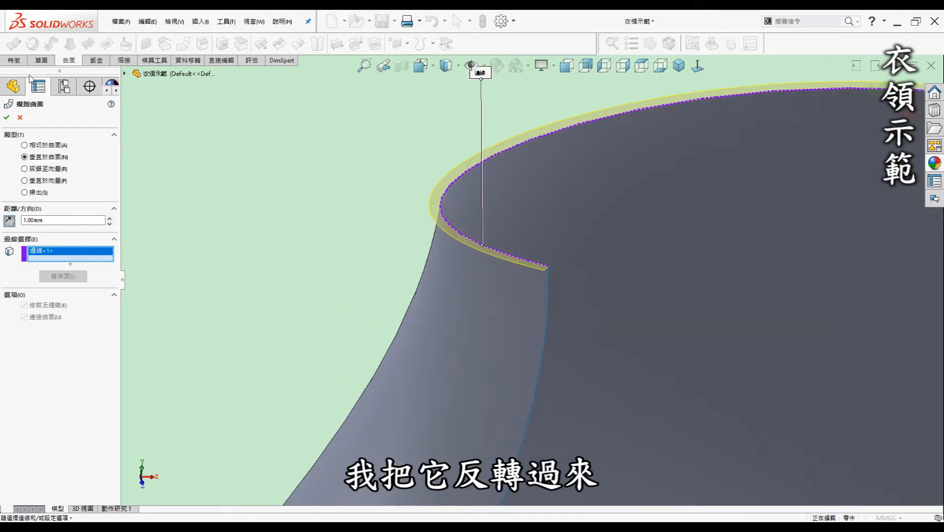
pyautogui.click(7, 118)
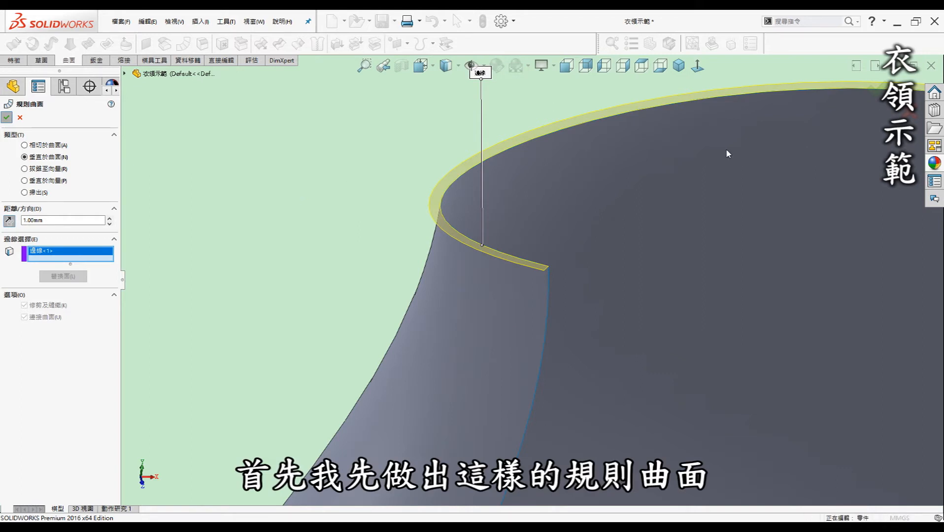
# Step: Start another ruled surface of the tapered to vector type on the outer edge of the new neckline rim
pyautogui.scroll(3, 354, 190)
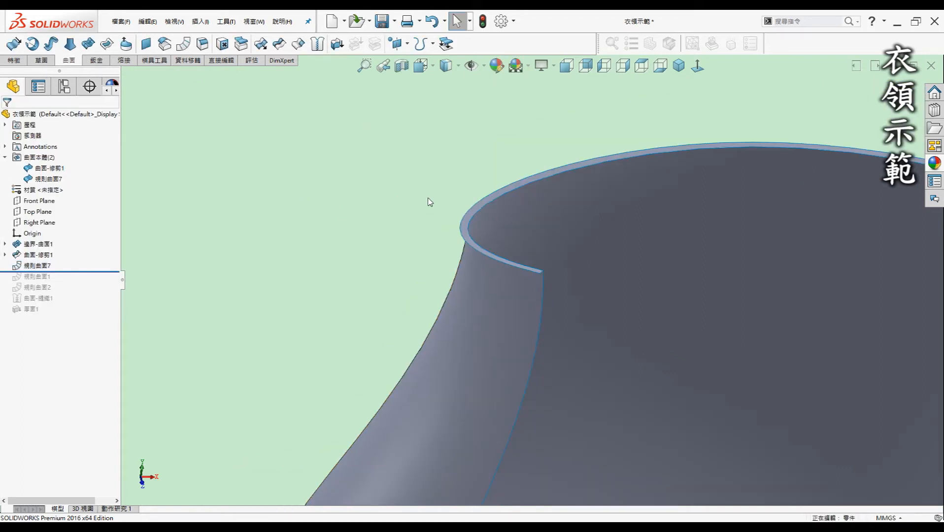
pyautogui.scroll(3, 766, 256)
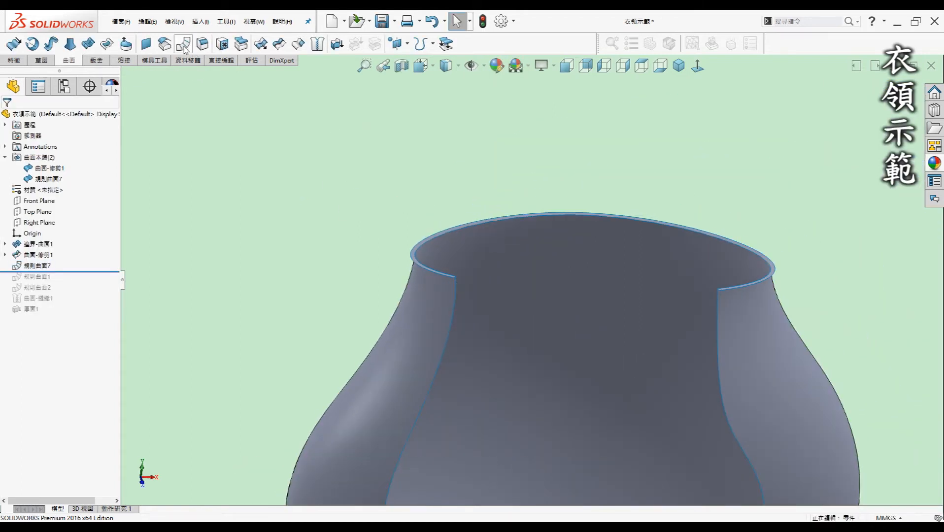
pyautogui.click(183, 44)
pyautogui.scroll(-3, 222, 231)
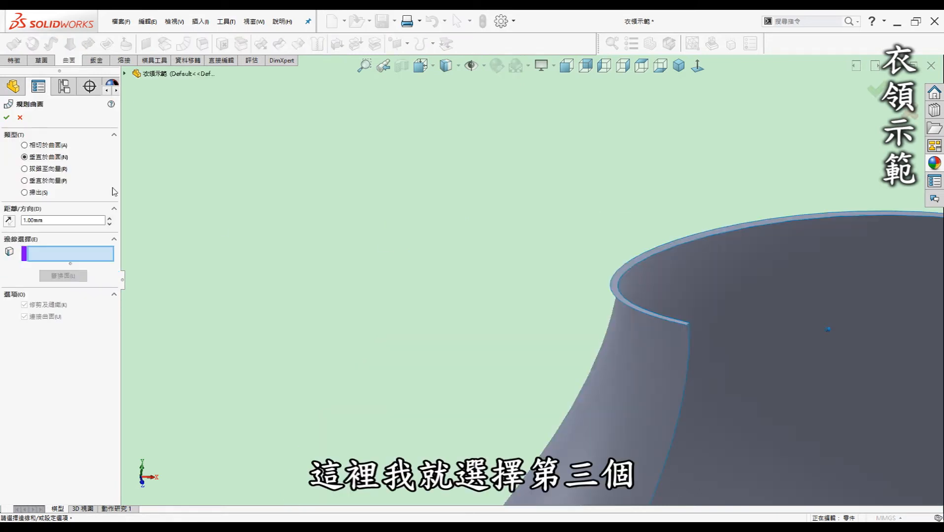
pyautogui.click(27, 170)
pyautogui.scroll(3, 473, 269)
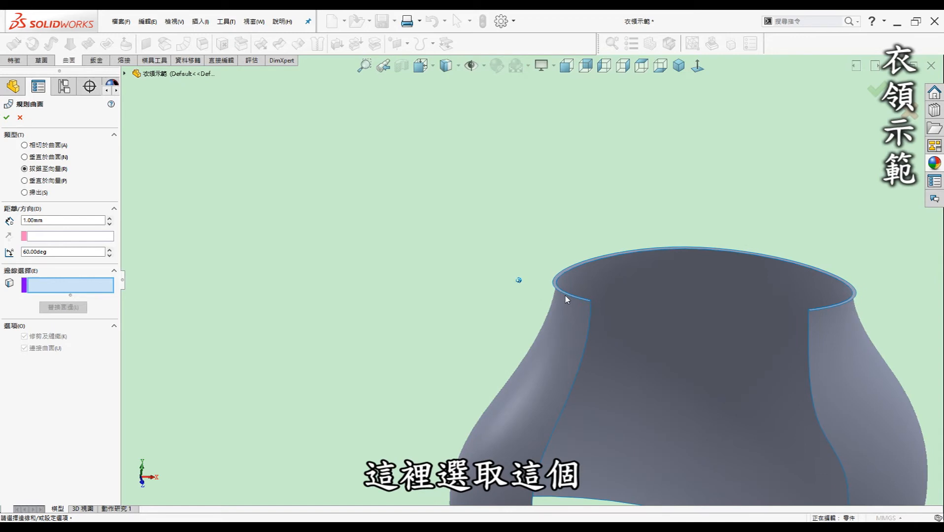
pyautogui.click(567, 297)
pyautogui.scroll(-3, 606, 293)
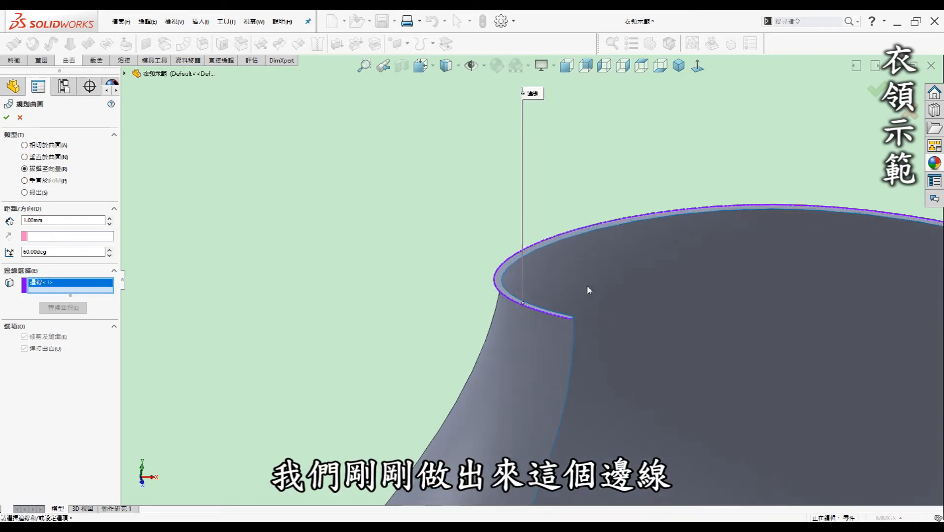
# Step: Set the Top Plane as the reference vector for the tapered ruled surface and reverse its direction
pyautogui.click(58, 237)
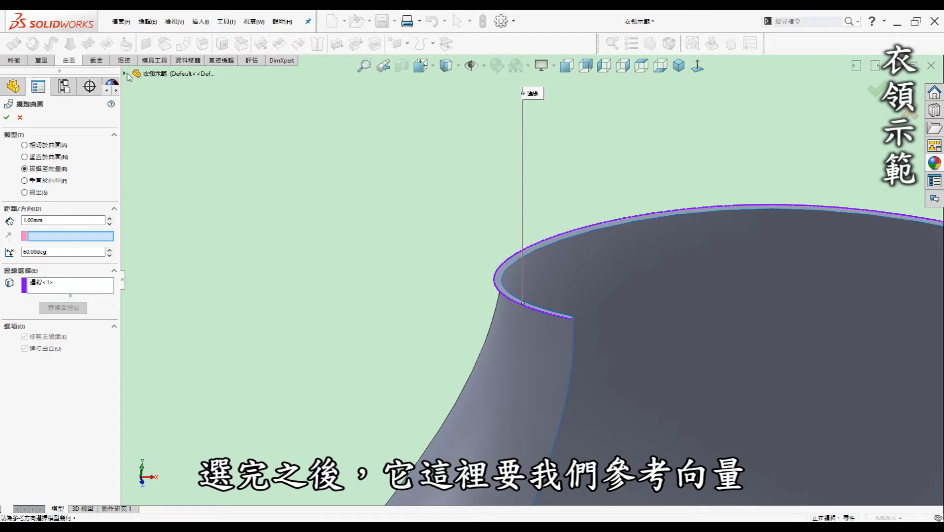
pyautogui.press('c')
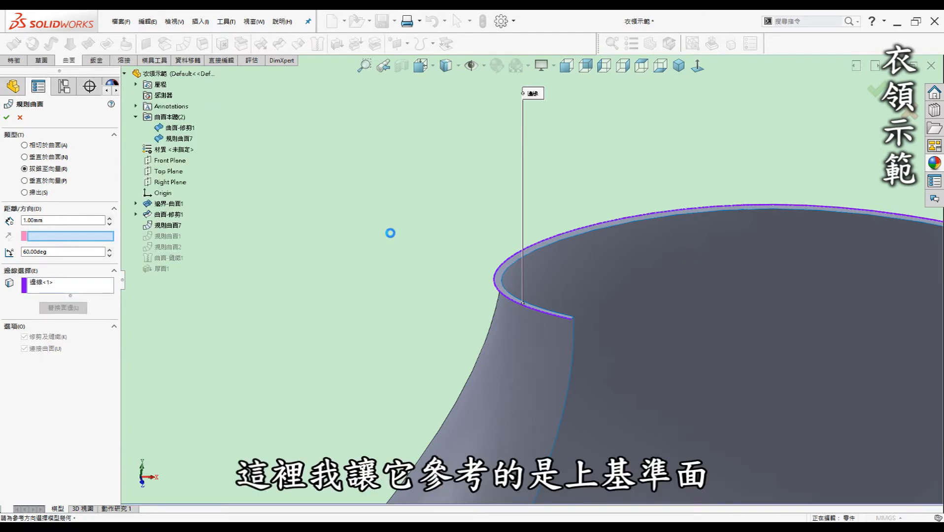
pyautogui.scroll(3, 413, 237)
pyautogui.click(176, 172)
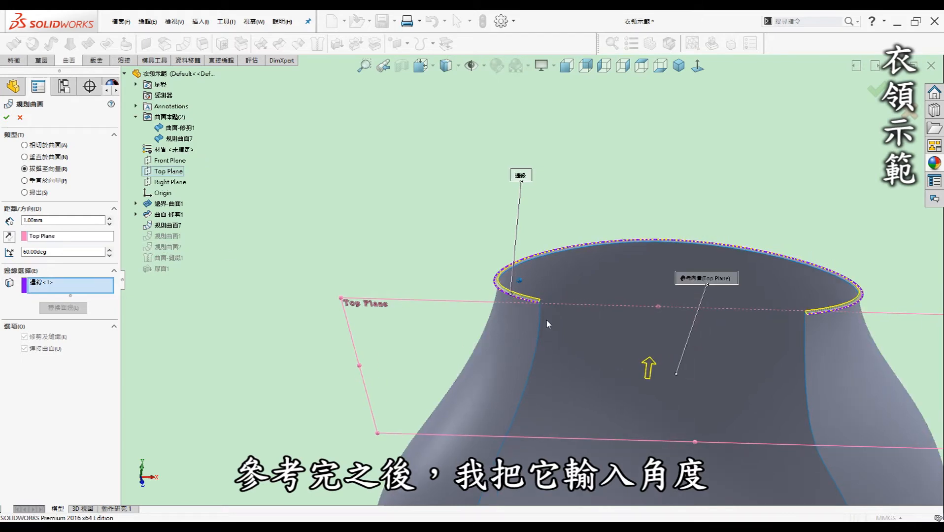
pyautogui.moveTo(555, 356); pyautogui.dragTo(550, 333, button='middle')
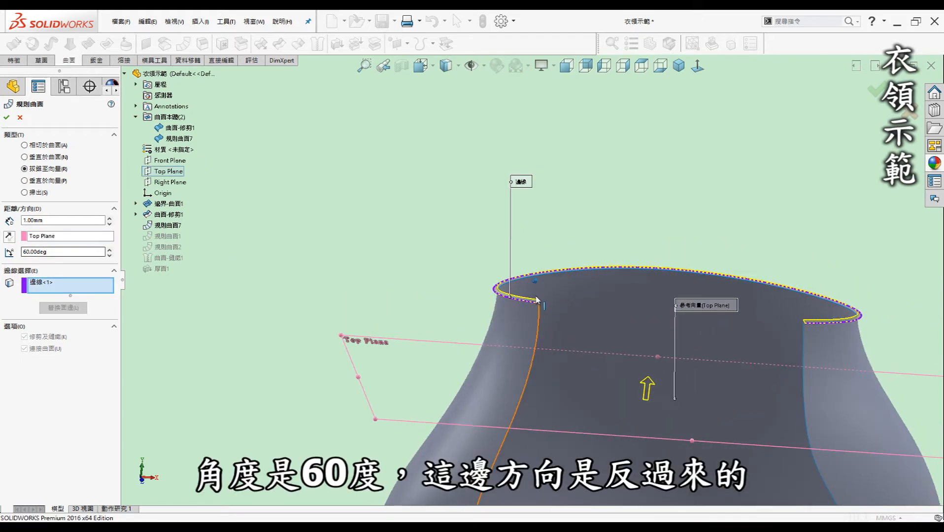
pyautogui.scroll(-4, 537, 299)
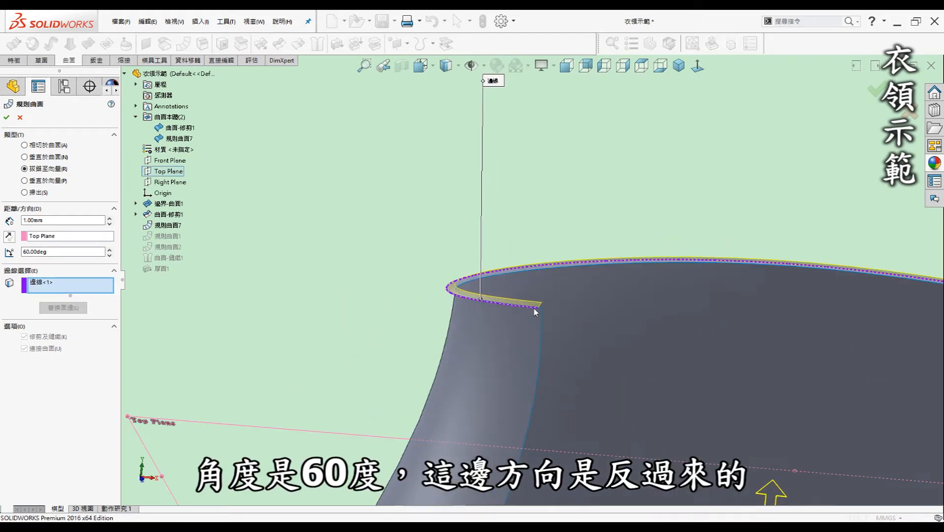
pyautogui.click(9, 236)
pyautogui.scroll(3, 542, 298)
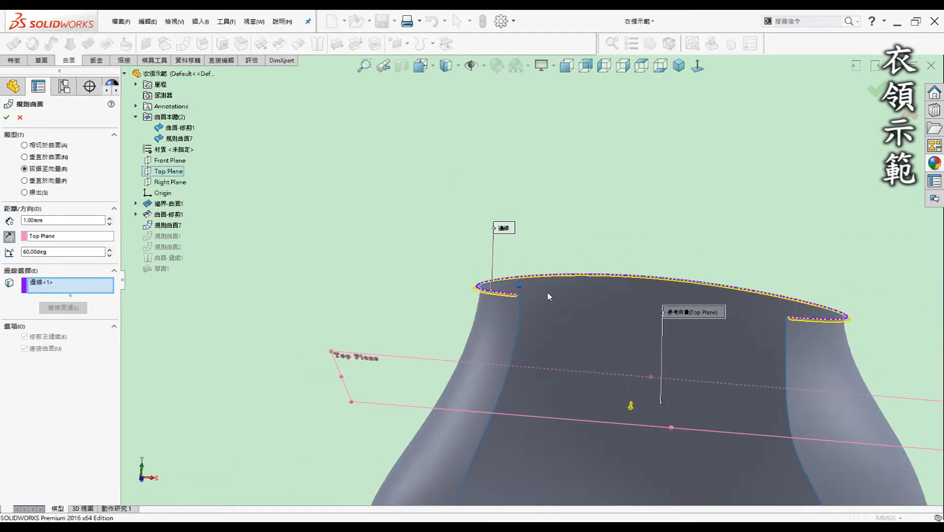
# Step: Try a 10 mm distance for the tapered ruled surface on the neckline rim
pyautogui.doubleClick(55, 221)
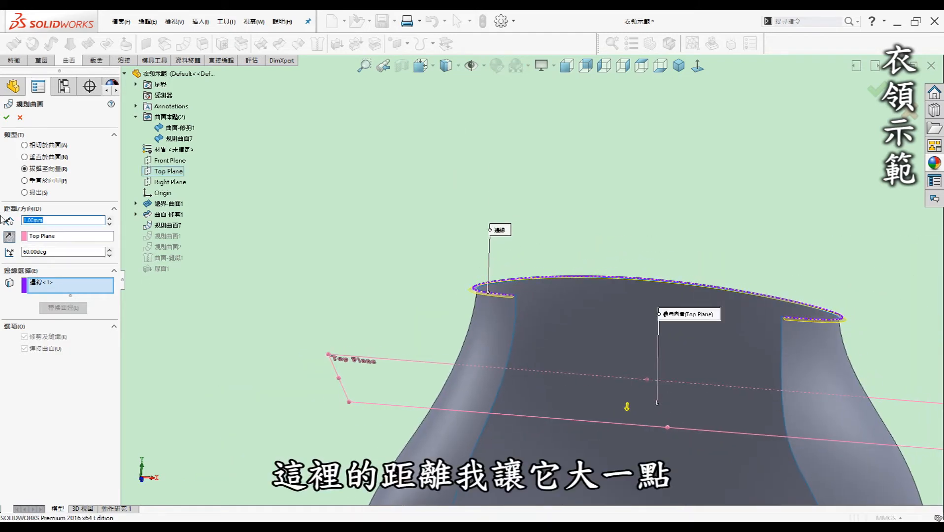
pyautogui.write('10')
pyautogui.press('Return')
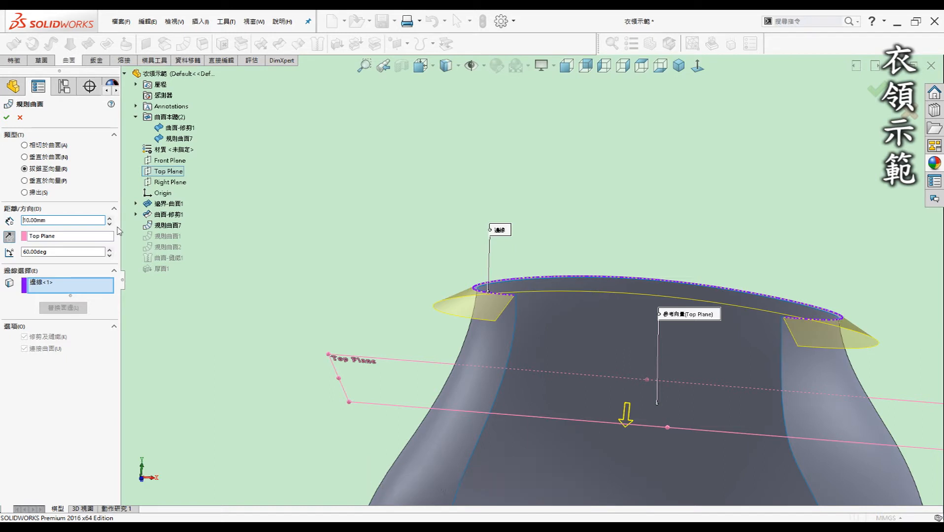
# Step: Set the tapered ruled surface's distance to 20 mm and check its preview around the neckline
pyautogui.doubleClick(41, 220)
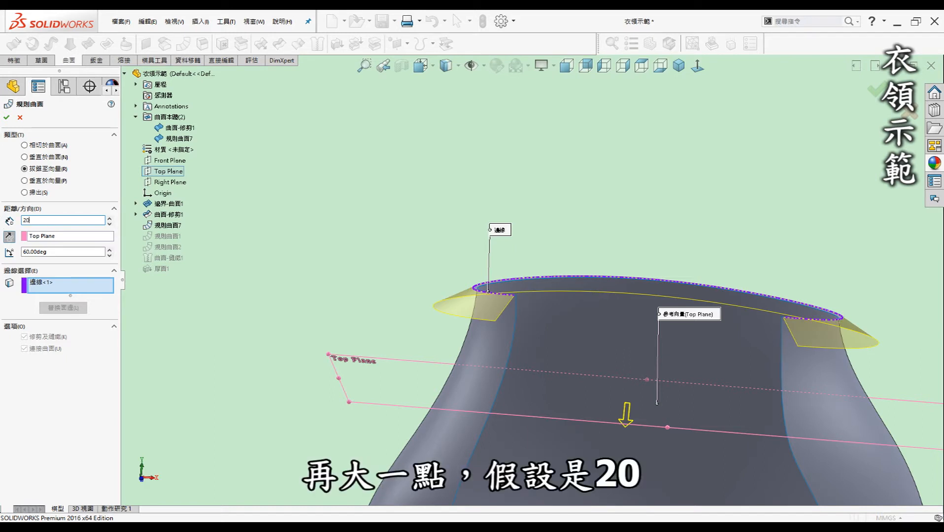
pyautogui.write('20')
pyautogui.press('Return')
pyautogui.scroll(3, 695, 336)
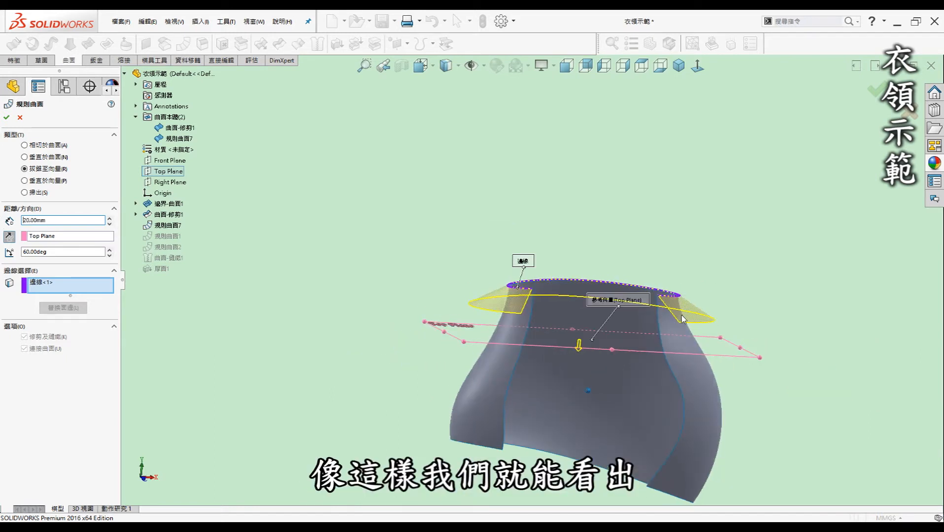
pyautogui.scroll(-5, 560, 285)
pyautogui.moveTo(751, 264); pyautogui.dragTo(586, 333, button='middle')
# Step: Try taper angles of 90, 70 and 40 degrees for the collar's ruled surface
pyautogui.doubleClick(66, 251)
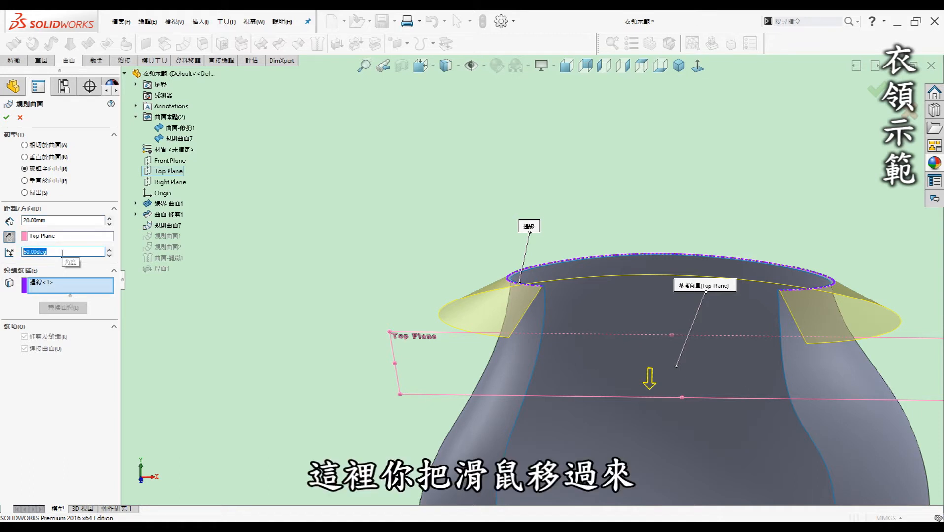
pyautogui.press('Return')
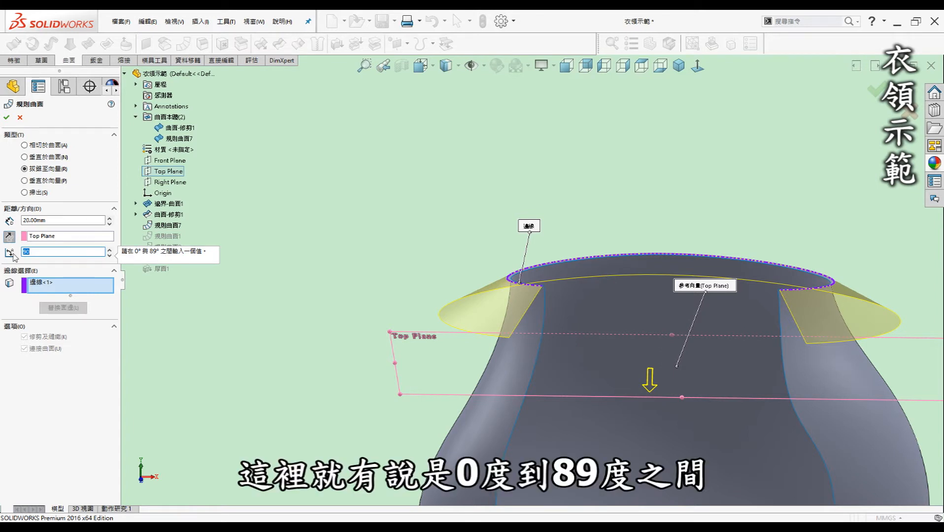
pyautogui.write('50')
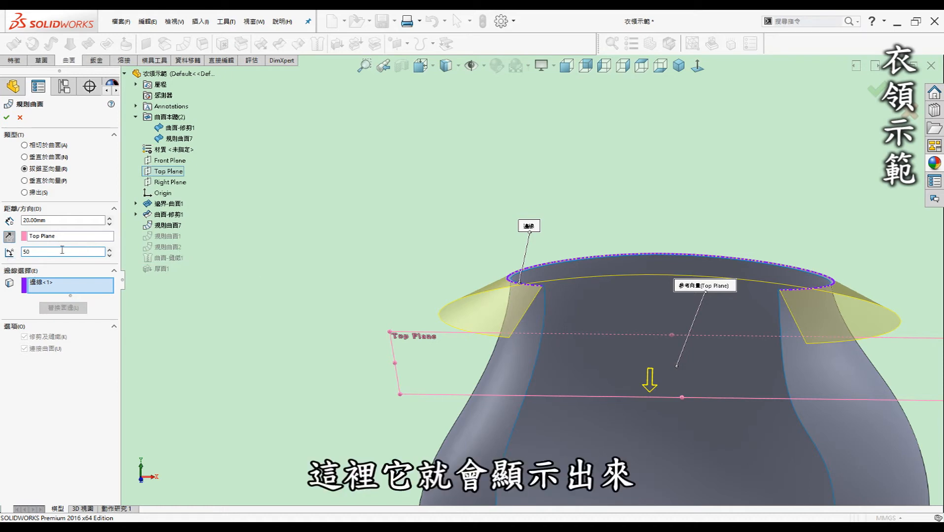
pyautogui.write('70')
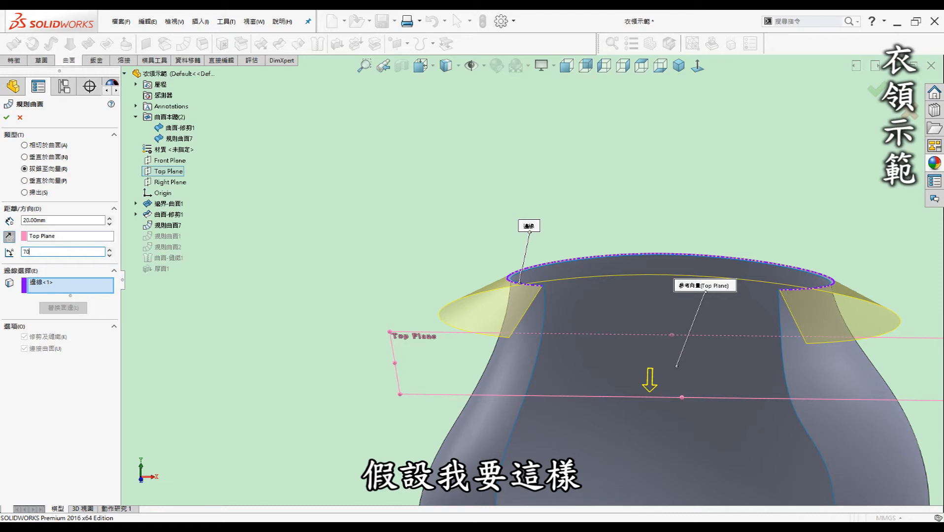
pyautogui.press('Return')
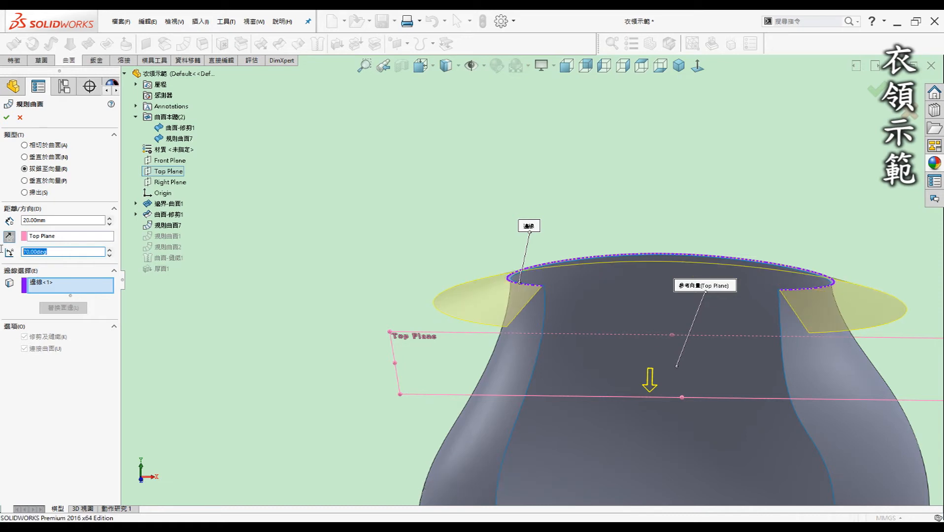
pyautogui.press('Return')
pyautogui.moveTo(255, 306); pyautogui.dragTo(268, 331, button='middle')
# Step: Set the collar surface's taper angle to 60 degrees and complete the ruled surface
pyautogui.doubleClick(52, 252)
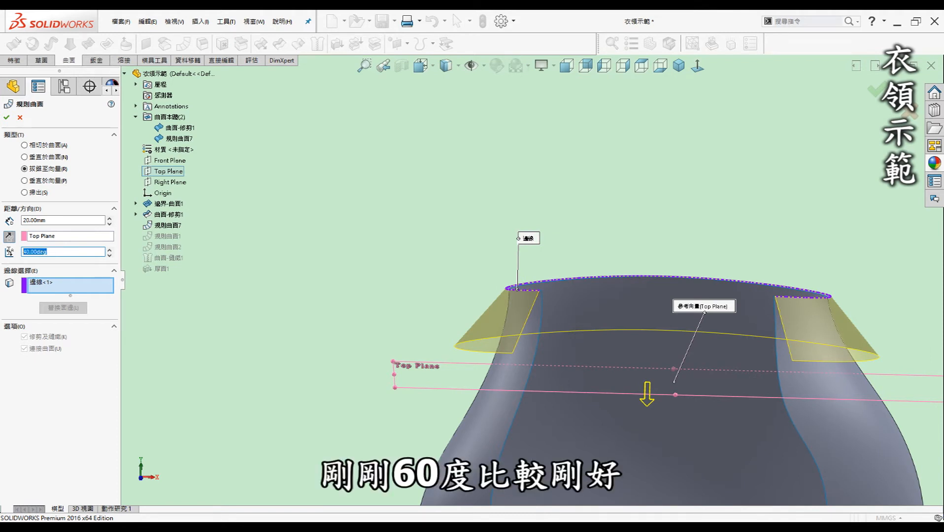
pyautogui.write('60')
pyautogui.press('Return')
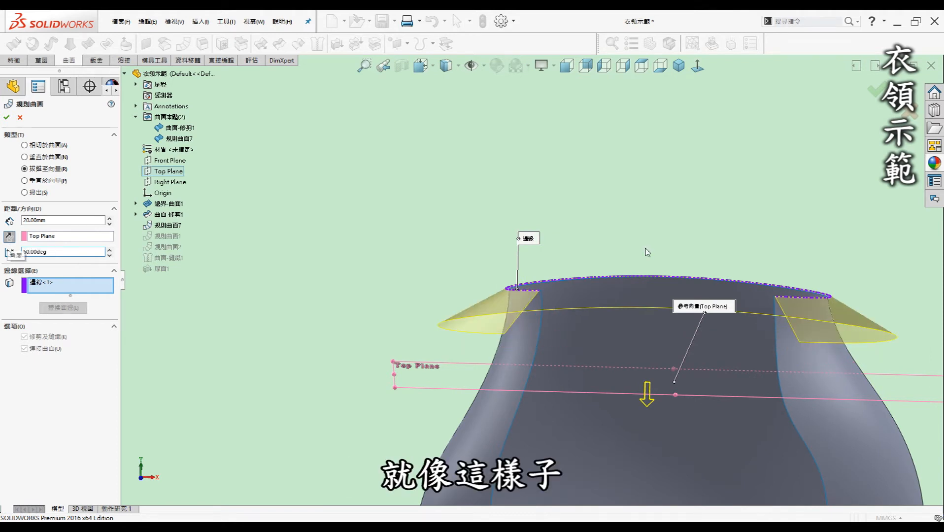
pyautogui.scroll(3, 647, 253)
pyautogui.click(7, 117)
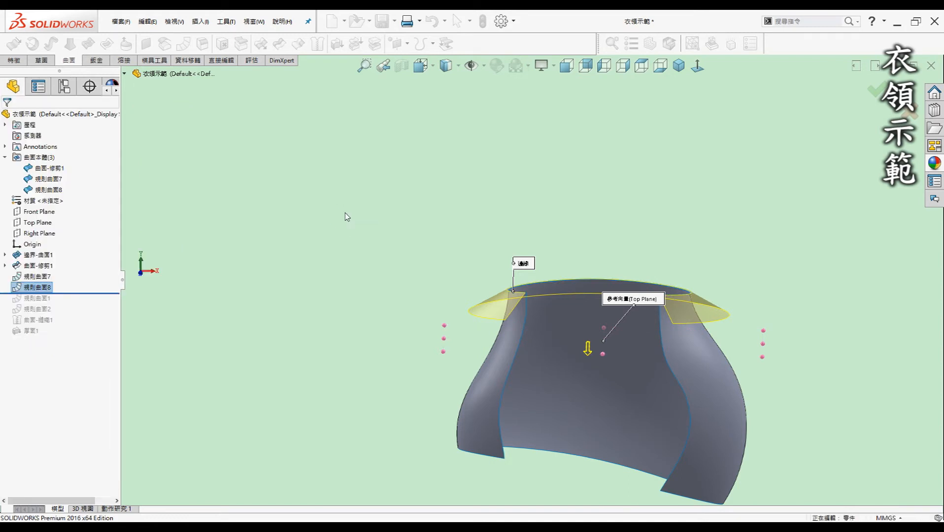
# Step: Examine the finished collar from several angles, followed by the lower edge of the garment body
pyautogui.moveTo(610, 340); pyautogui.dragTo(354, 264, button='middle')
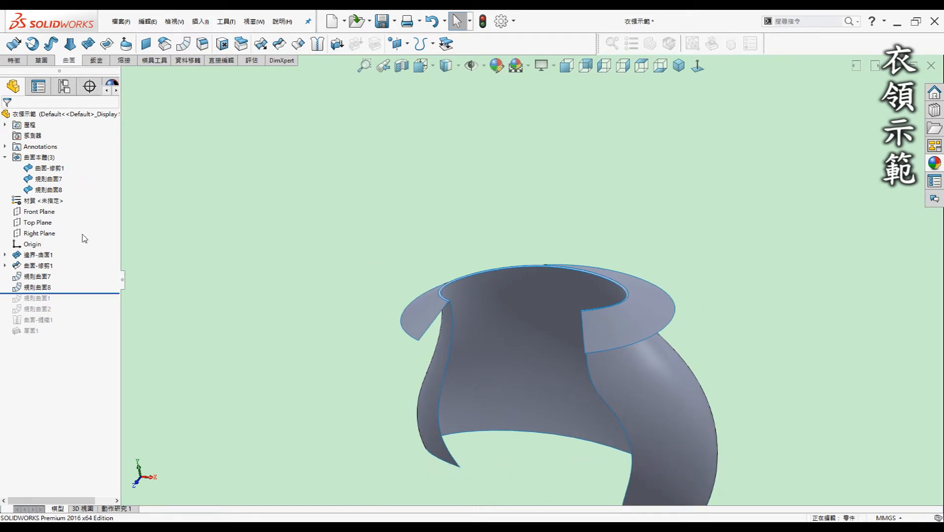
pyautogui.click(580, 287)
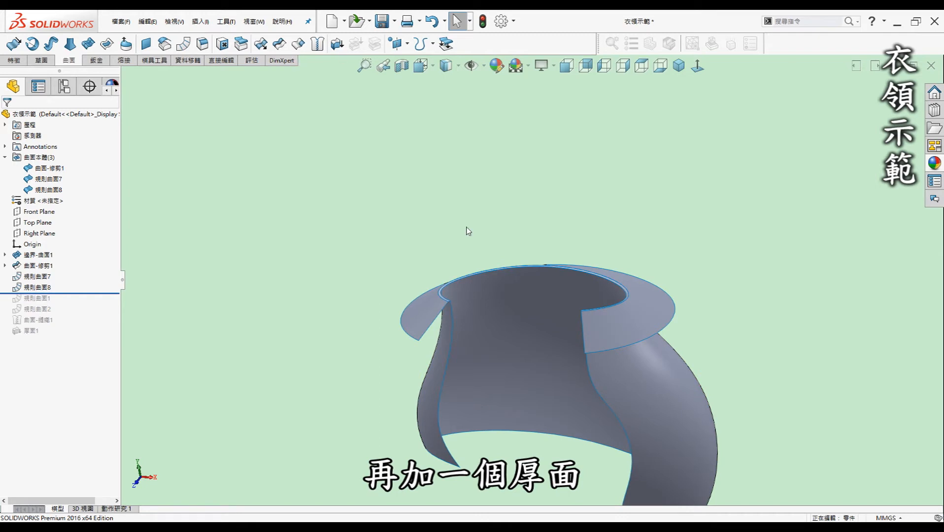
pyautogui.moveTo(618, 298); pyautogui.dragTo(657, 256, button='middle')
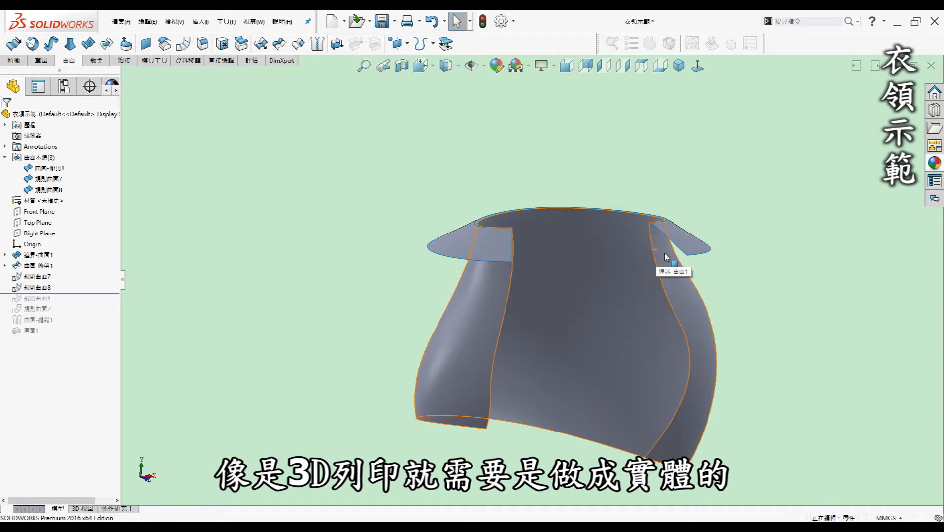
pyautogui.moveTo(667, 262); pyautogui.dragTo(785, 321, button='middle')
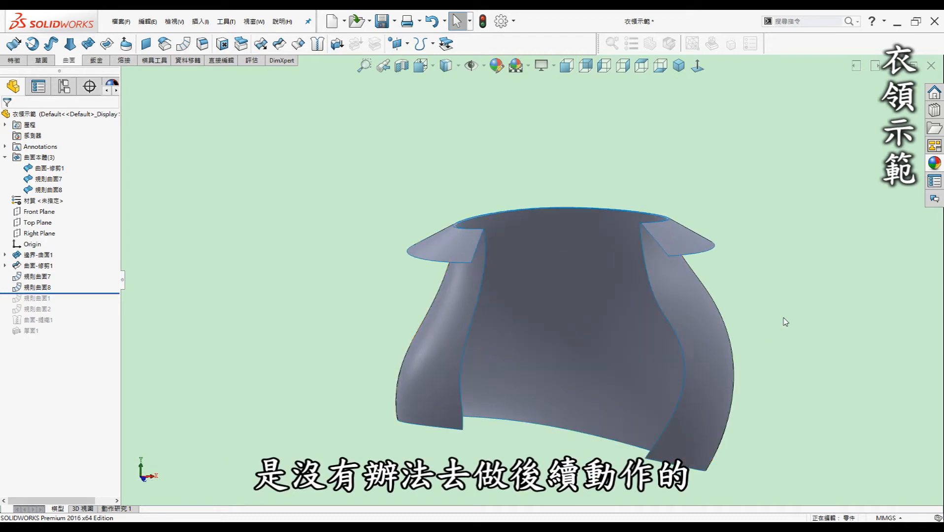
pyautogui.moveTo(801, 261); pyautogui.dragTo(748, 273, button='middle')
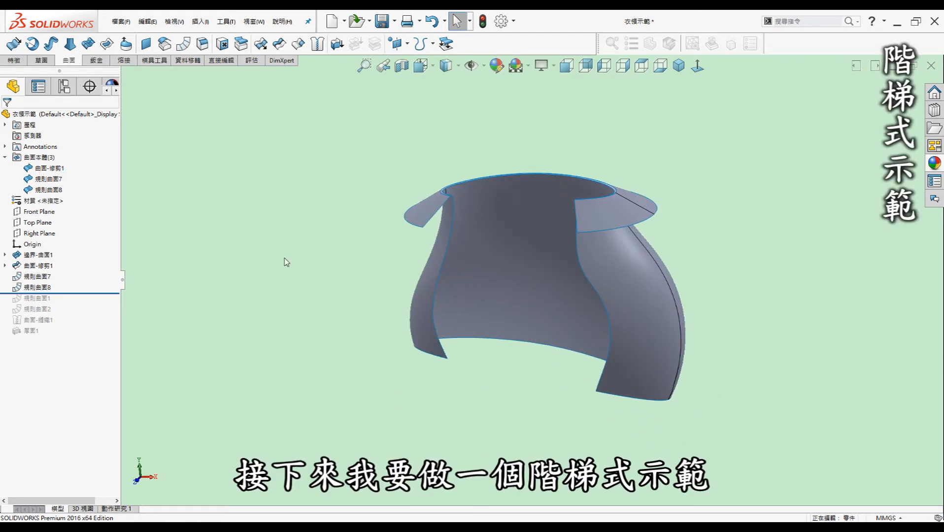
pyautogui.moveTo(288, 260); pyautogui.dragTo(333, 264, button='middle')
pyautogui.scroll(-5, 335, 257)
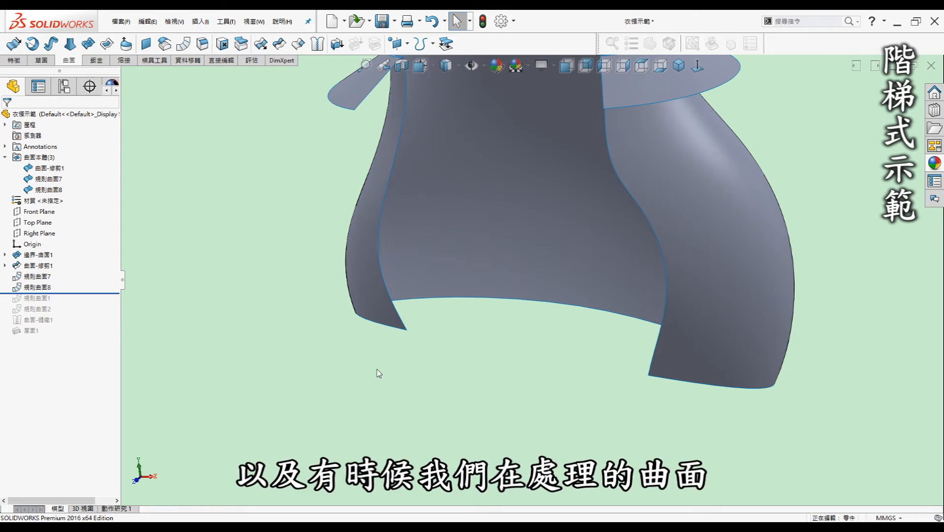
pyautogui.moveTo(381, 375); pyautogui.dragTo(344, 349, button='middle')
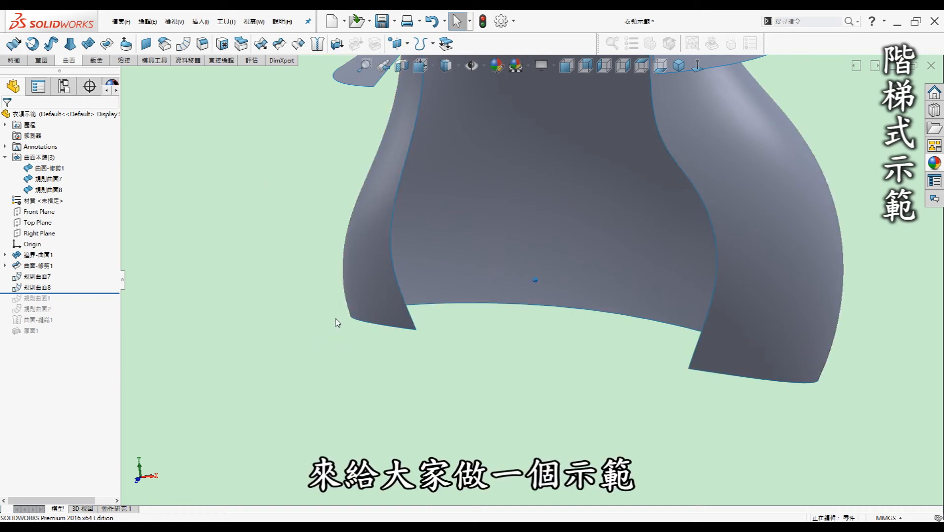
pyautogui.scroll(1, 335, 324)
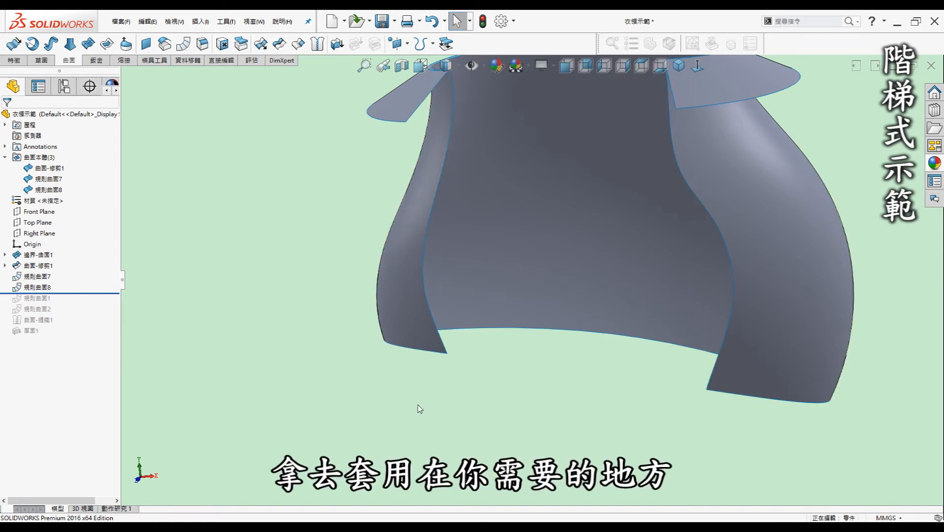
# Step: Create a 3 mm ruled surface normal to the surface along the garment's lower edge, with its direction reversed to point outward
pyautogui.click(184, 43)
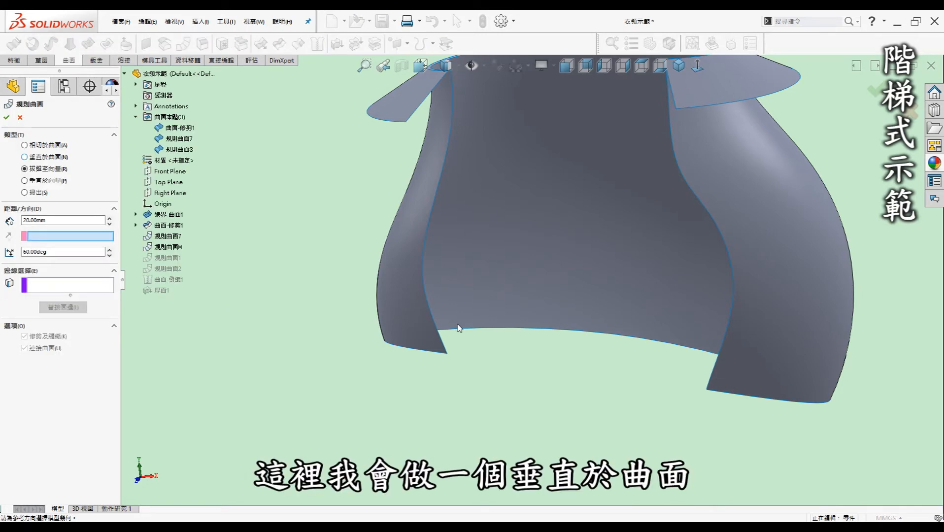
pyautogui.click(35, 158)
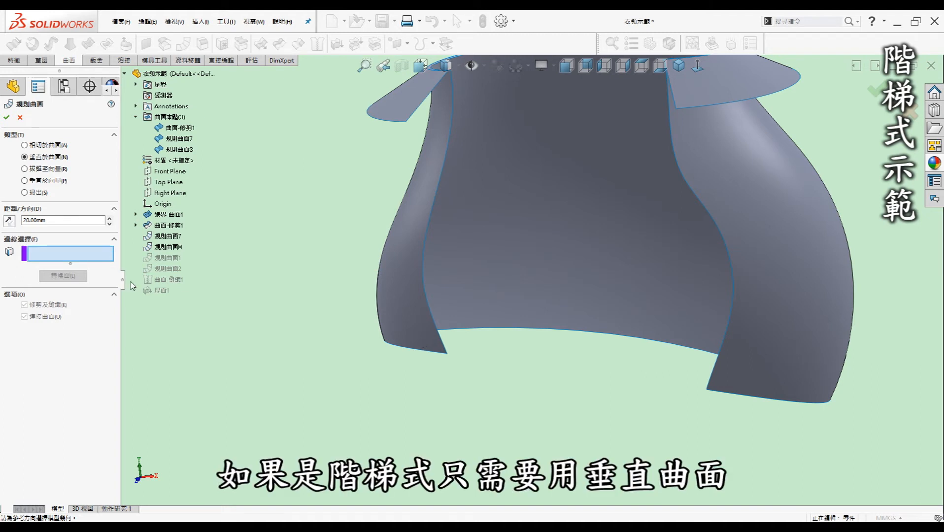
pyautogui.doubleClick(59, 221)
pyautogui.write('3')
pyautogui.press('Return')
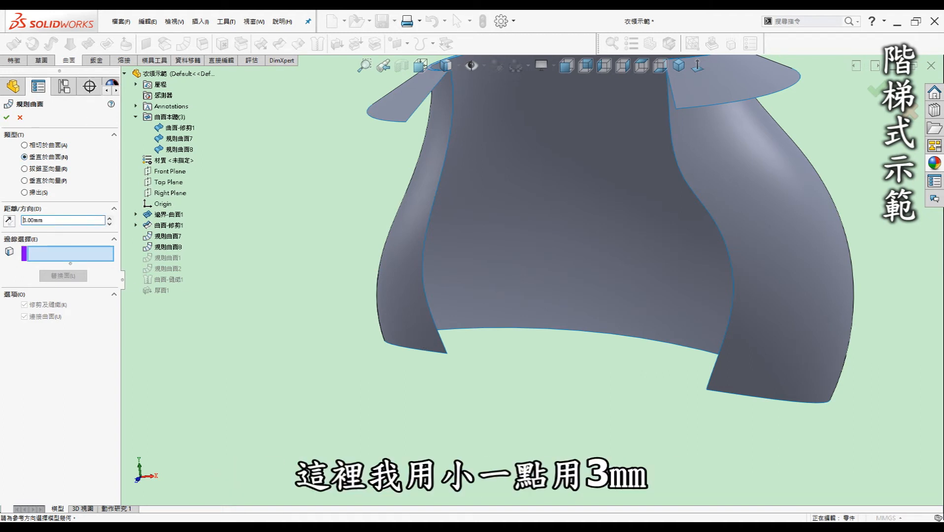
pyautogui.click(427, 353)
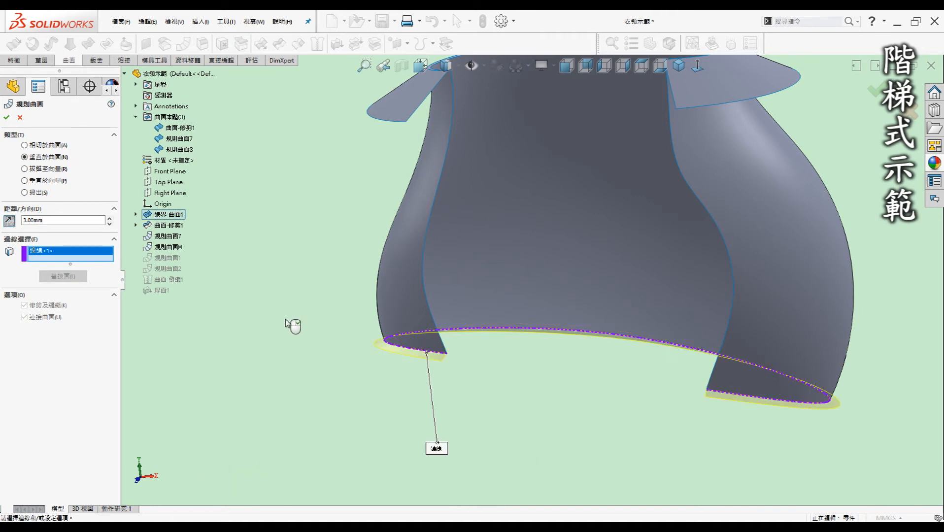
pyautogui.click(7, 117)
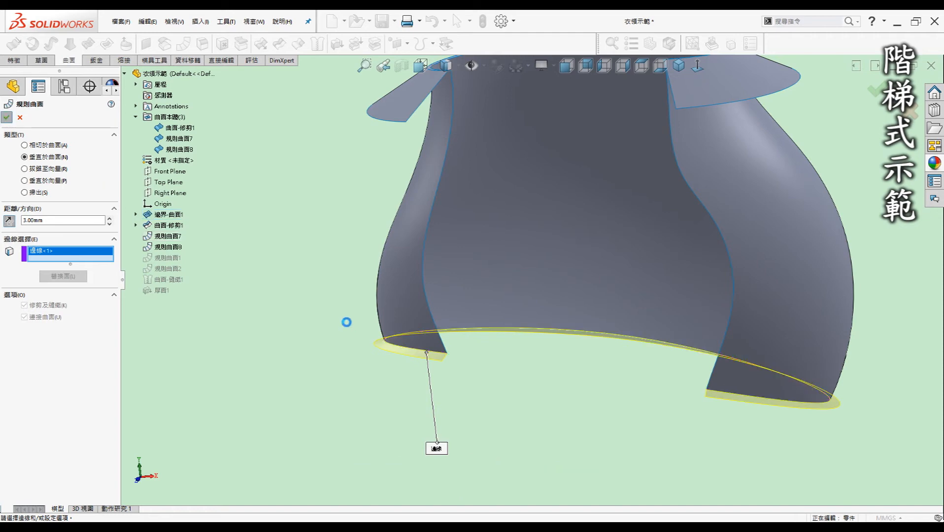
# Step: Add a 3 mm normal ruled surface on the outer edge of the new hem rim, reversed to point downward
pyautogui.moveTo(348, 333); pyautogui.dragTo(310, 322, button='middle')
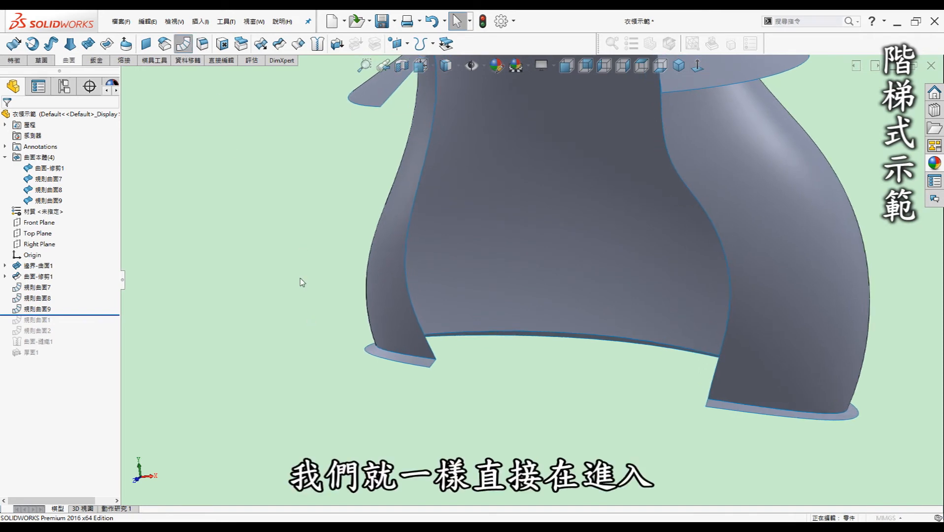
pyautogui.click(183, 44)
pyautogui.click(366, 352)
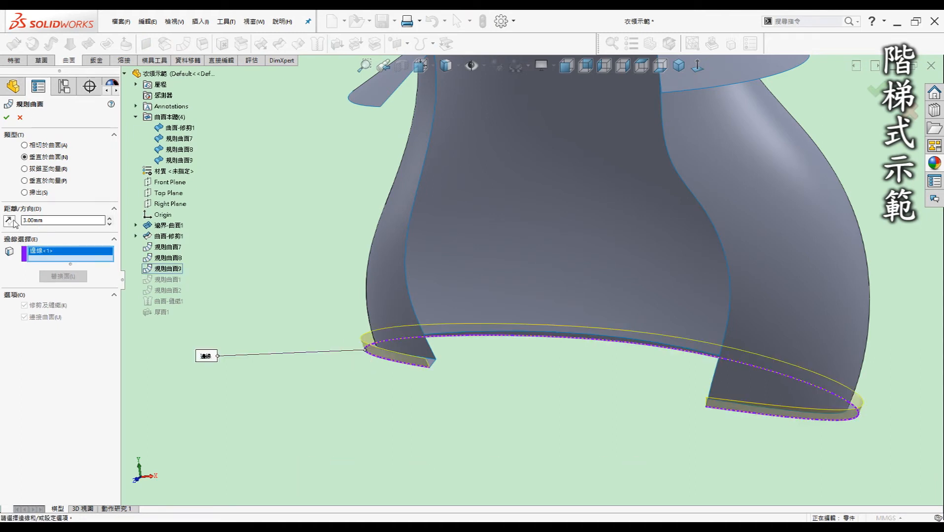
pyautogui.click(59, 275)
pyautogui.click(6, 117)
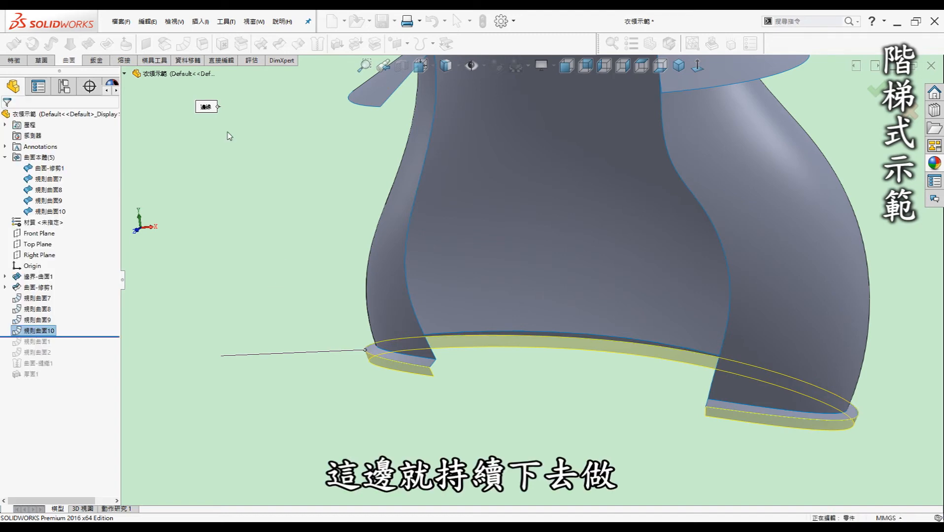
# Step: Add a 3 mm normal ruled surface pointing outward from the lower edge of the first step's vertical wall
pyautogui.click(183, 43)
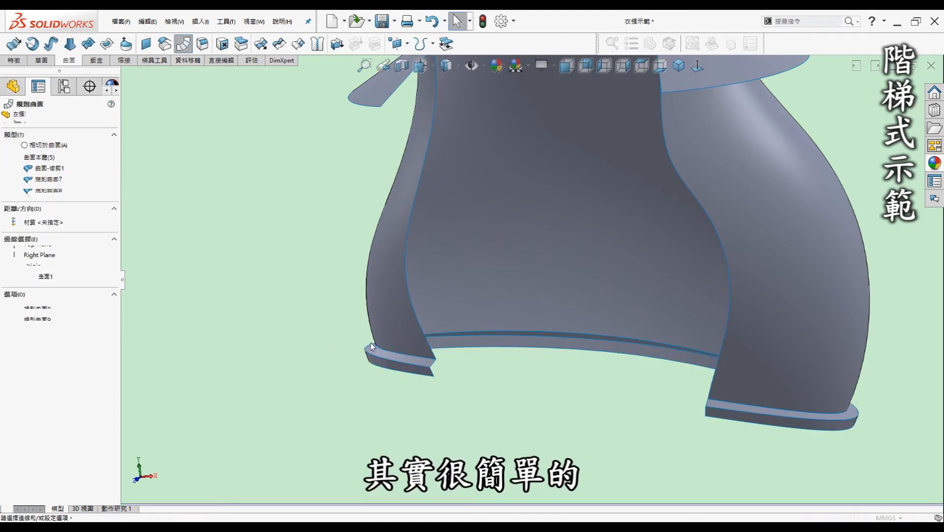
pyautogui.click(370, 365)
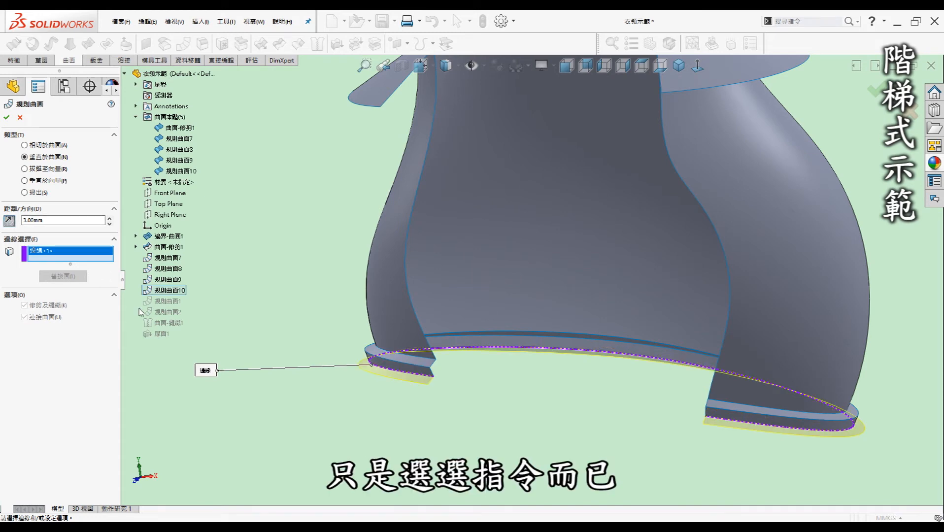
pyautogui.click(6, 119)
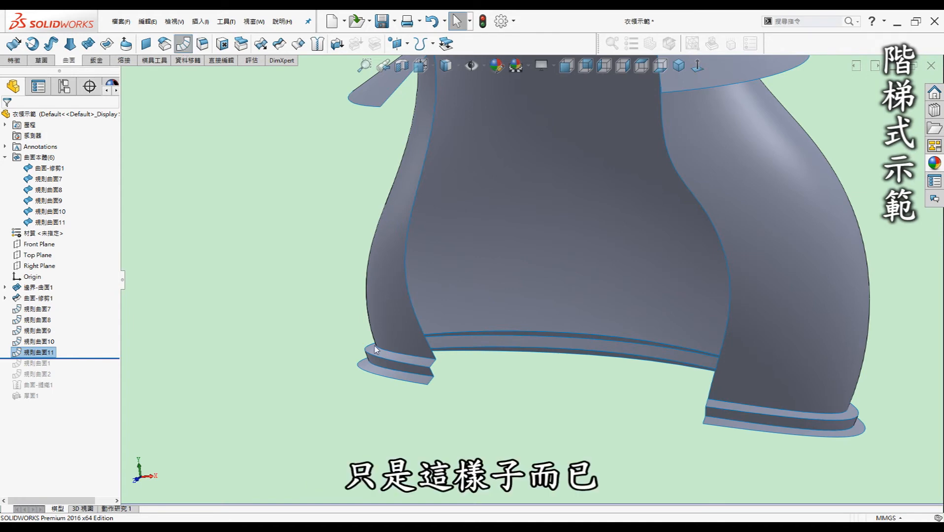
# Step: Add a 3 mm normal ruled surface on the second rim's outer edge, with its direction reversed to point downward
pyautogui.press('Return')
pyautogui.click(380, 376)
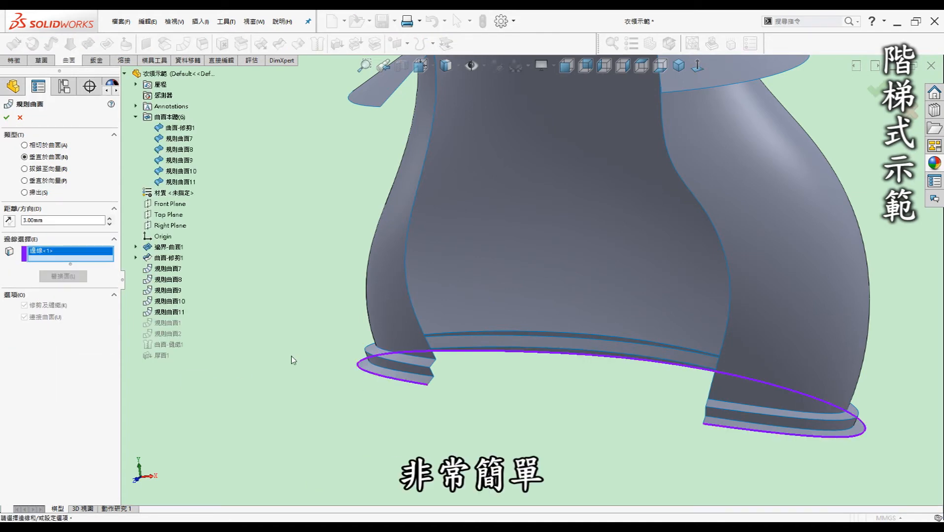
pyautogui.click(9, 220)
pyautogui.click(6, 117)
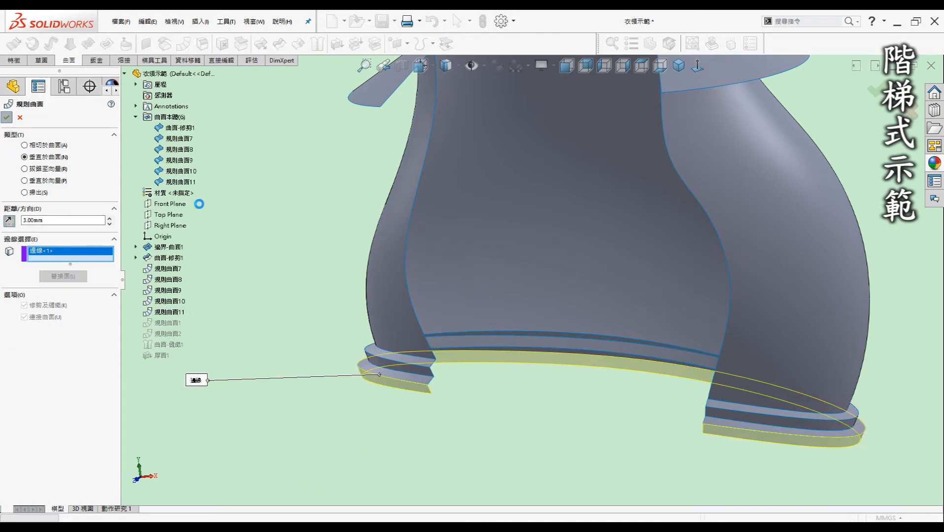
# Step: Add a 3 mm normal ruled surface on the lower edge of the second step's vertical wall, with its direction reversed to point outward
pyautogui.click(184, 45)
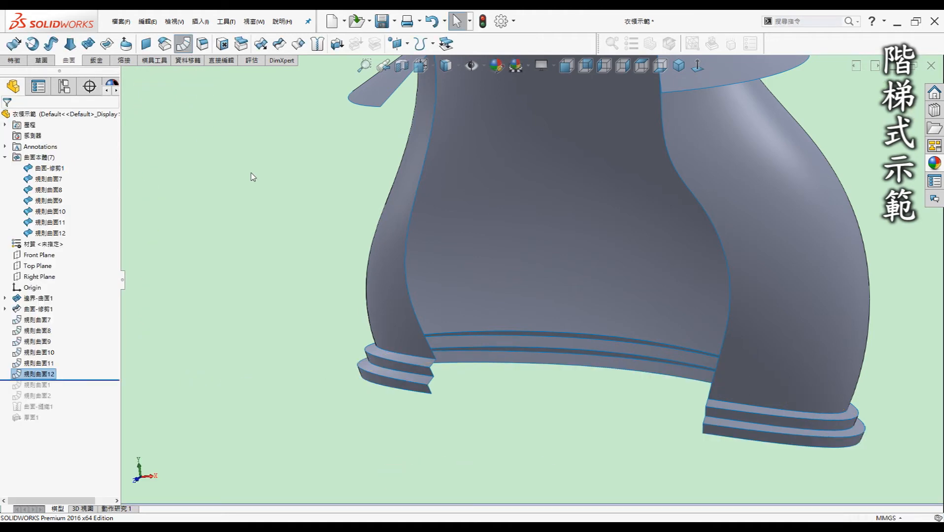
pyautogui.click(400, 392)
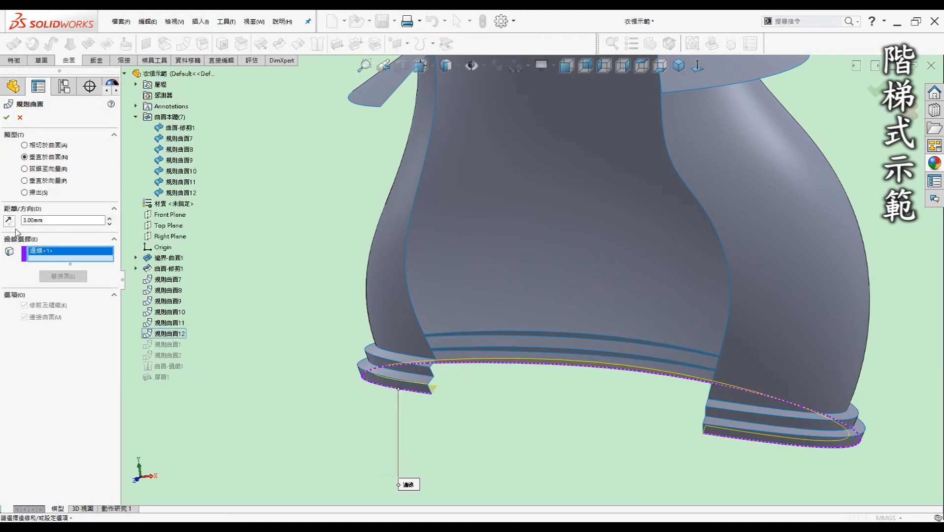
pyautogui.click(9, 224)
pyautogui.click(6, 118)
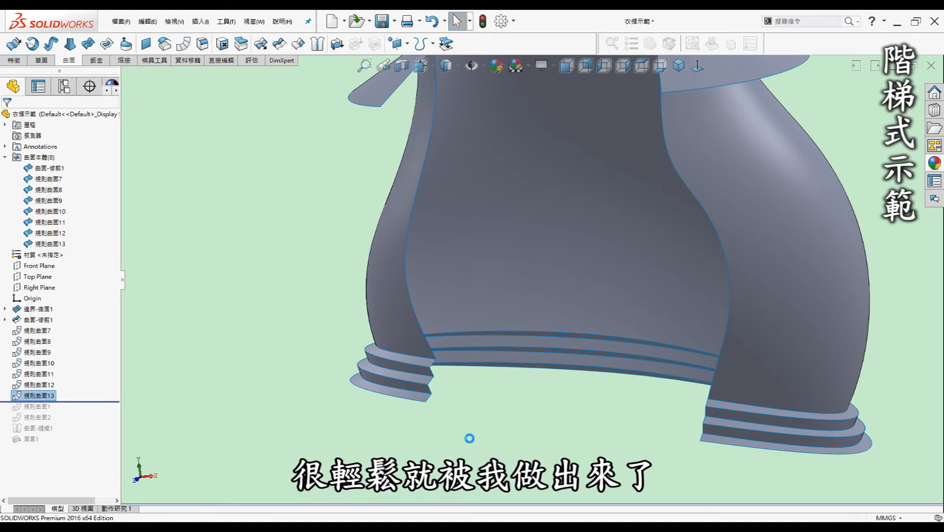
# Step: Examine the stepped hem from several angles and up close, checking the slope of the rims and walls along the garment's lower edge
pyautogui.moveTo(468, 431); pyautogui.dragTo(437, 340, button='middle')
pyautogui.scroll(5, 567, 352)
pyautogui.moveTo(569, 353)
pyautogui.mouseDown(button='middle')
pyautogui.moveTo(598, 351)
pyautogui.moveTo(528, 321)
pyautogui.mouseUp(button='middle')
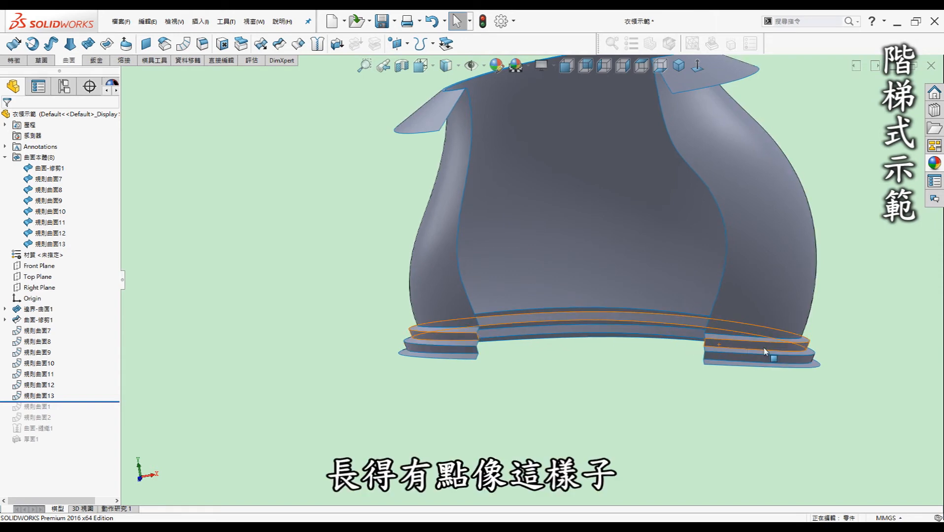
pyautogui.moveTo(476, 367); pyautogui.dragTo(513, 368, button='middle')
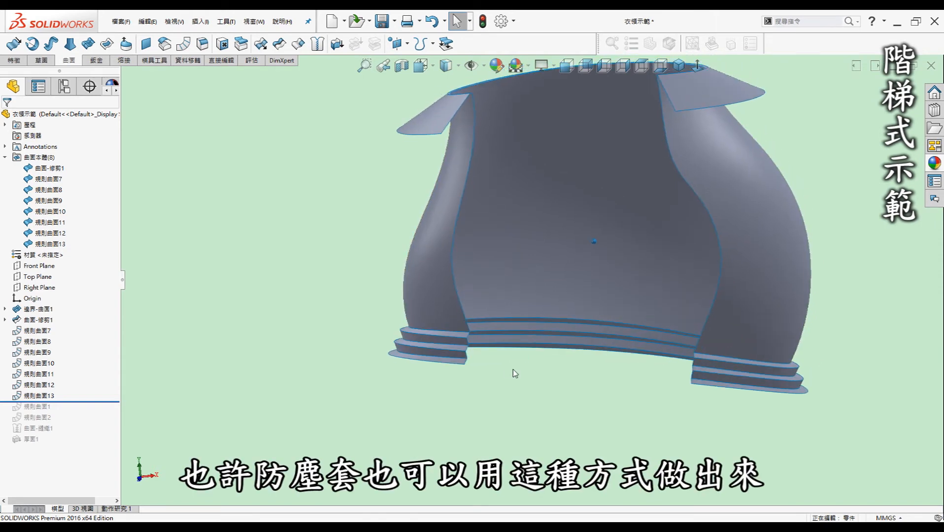
pyautogui.scroll(-5, 494, 332)
pyautogui.moveTo(495, 329); pyautogui.dragTo(496, 333, button='middle')
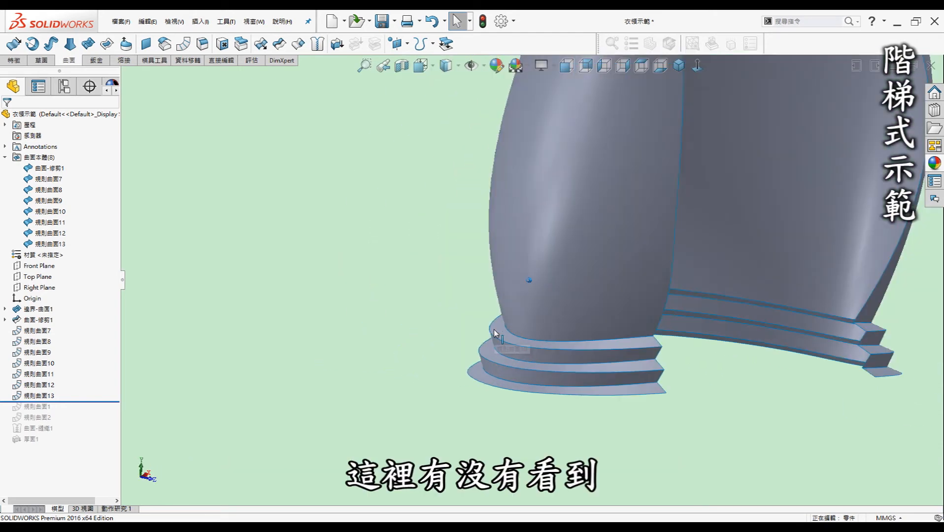
pyautogui.scroll(-5, 515, 335)
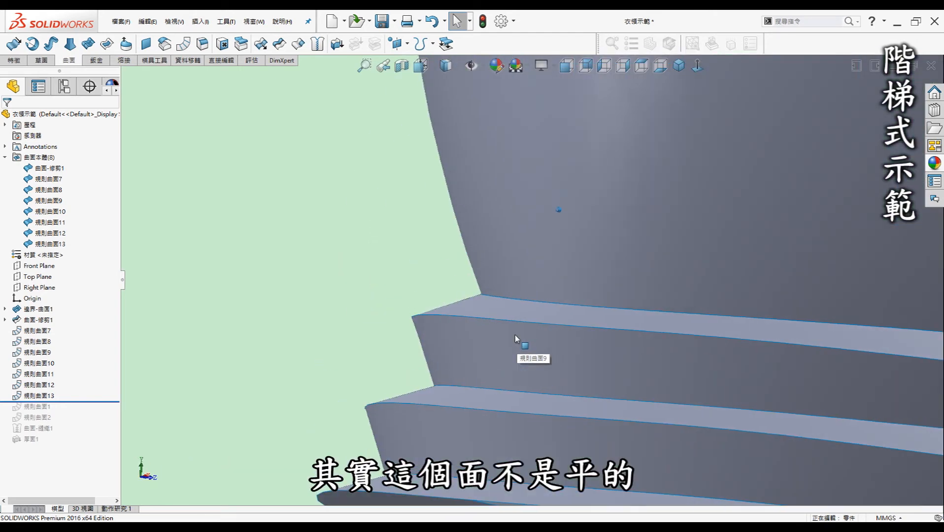
pyautogui.click(483, 311)
pyautogui.click(348, 261)
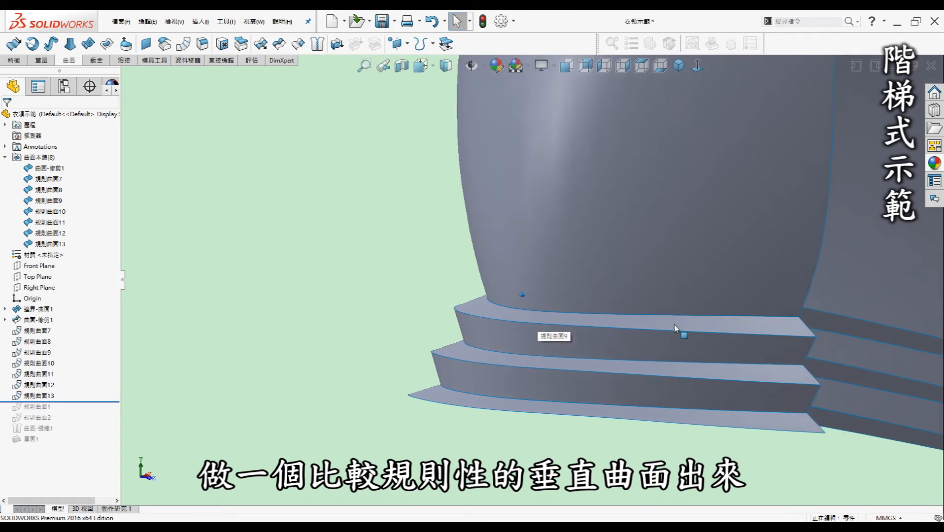
pyautogui.scroll(3, 542, 320)
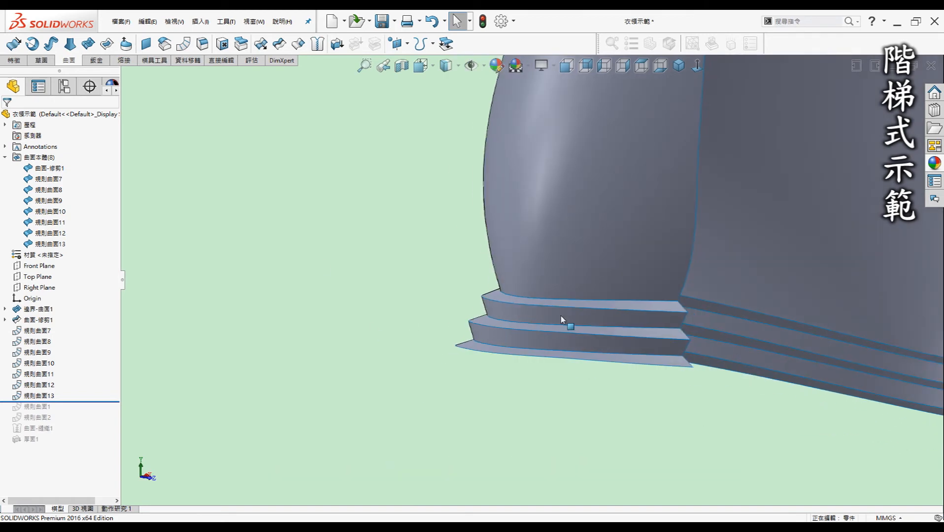
pyautogui.scroll(5, 619, 316)
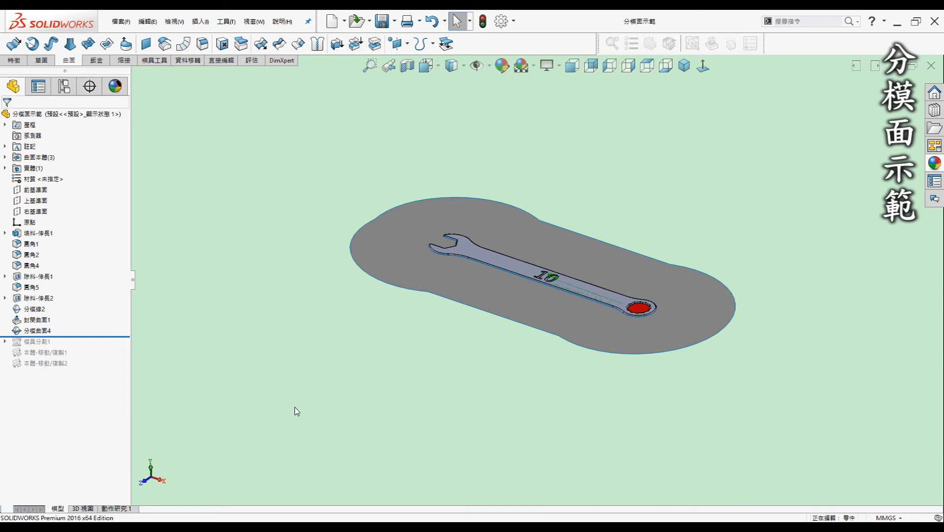
# Step: Set up a 10 mm ruled surface tangent to the wrench's parting surface, starting from one curved outer edge at the open-jaw end
pyautogui.press('f')
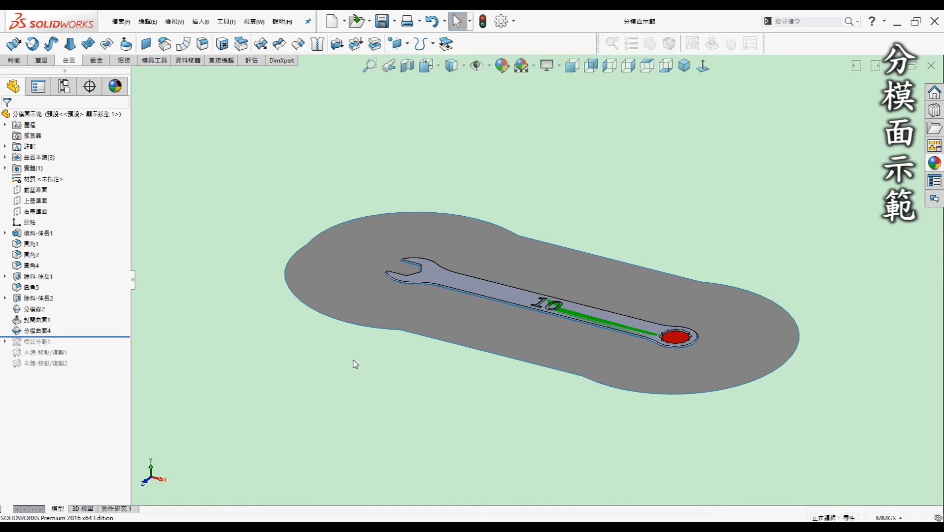
pyautogui.moveTo(357, 369); pyautogui.dragTo(442, 303, button='middle')
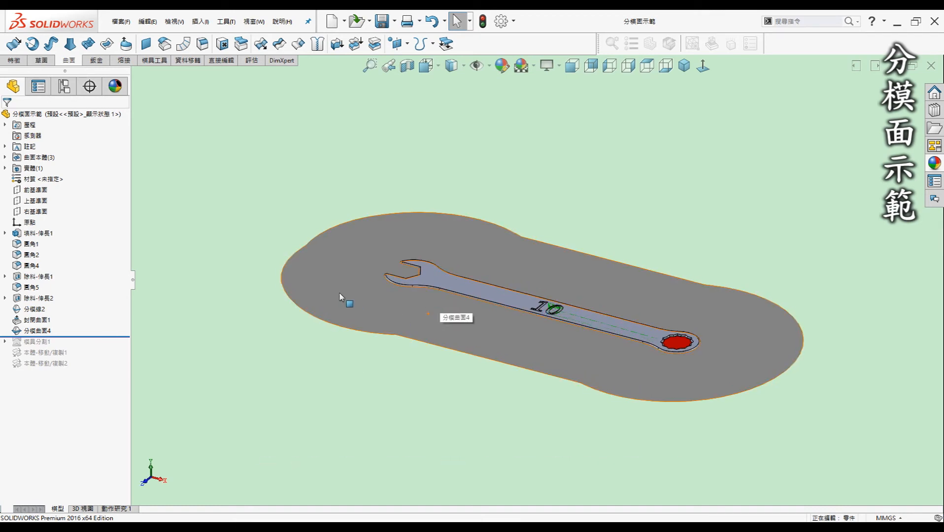
pyautogui.moveTo(345, 298); pyautogui.dragTo(326, 298, button='middle')
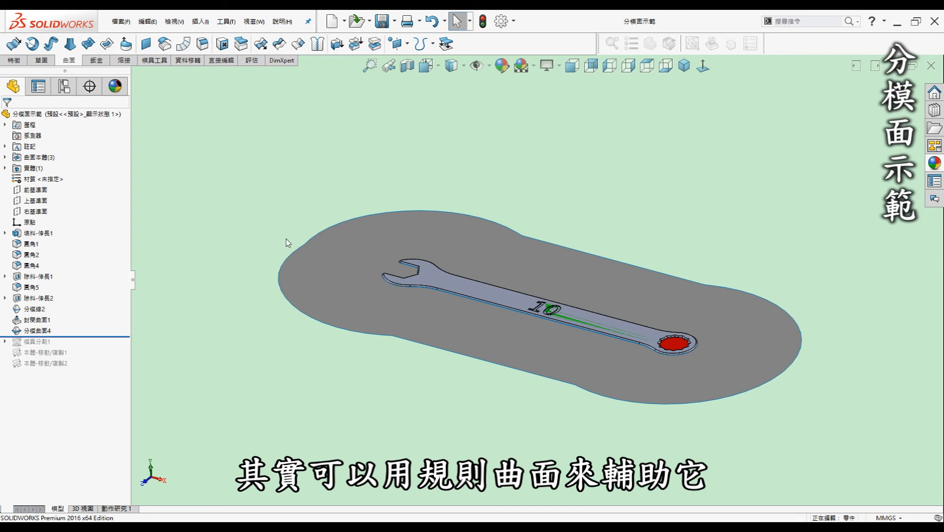
pyautogui.click(183, 43)
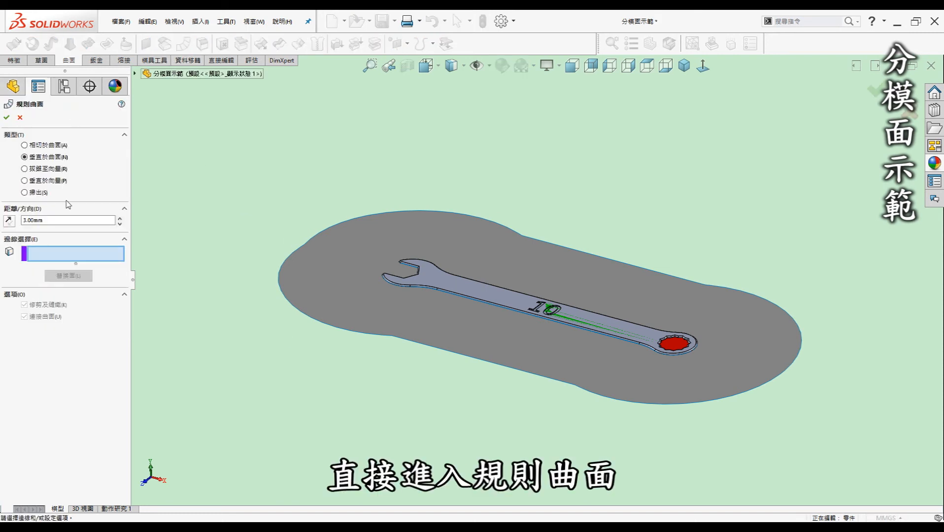
pyautogui.click(44, 146)
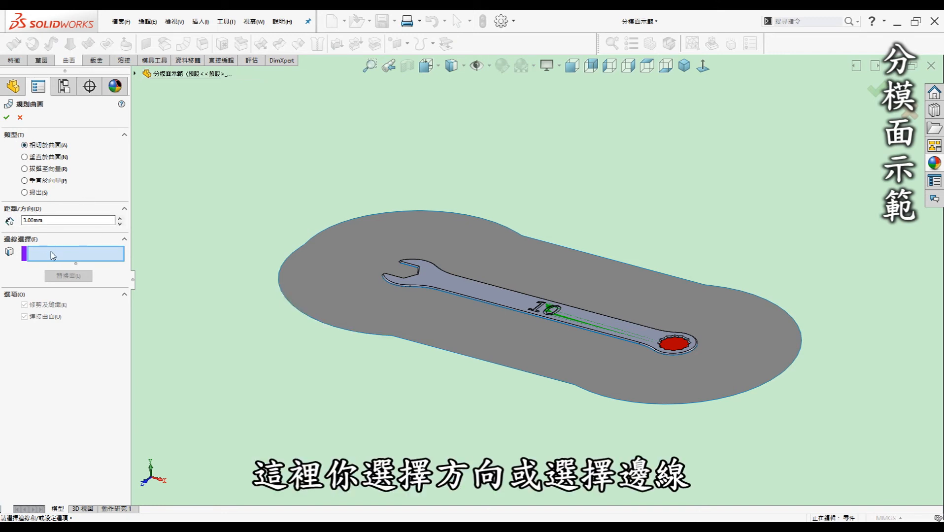
pyautogui.click(335, 330)
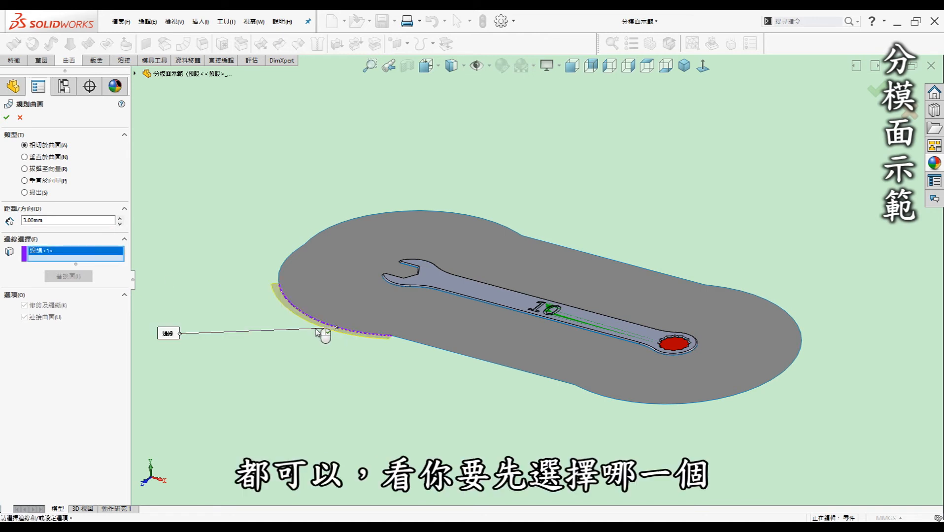
pyautogui.write('10')
pyautogui.press('Return')
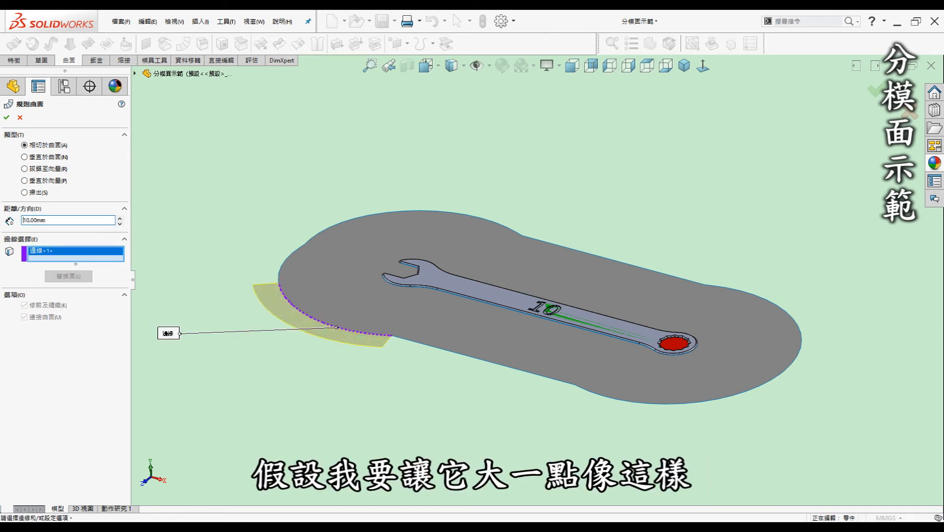
# Step: Add the remaining six outer edges of the parting surface to close the ring, and create the trimmed and knitted ruled surface
pyautogui.click(447, 354)
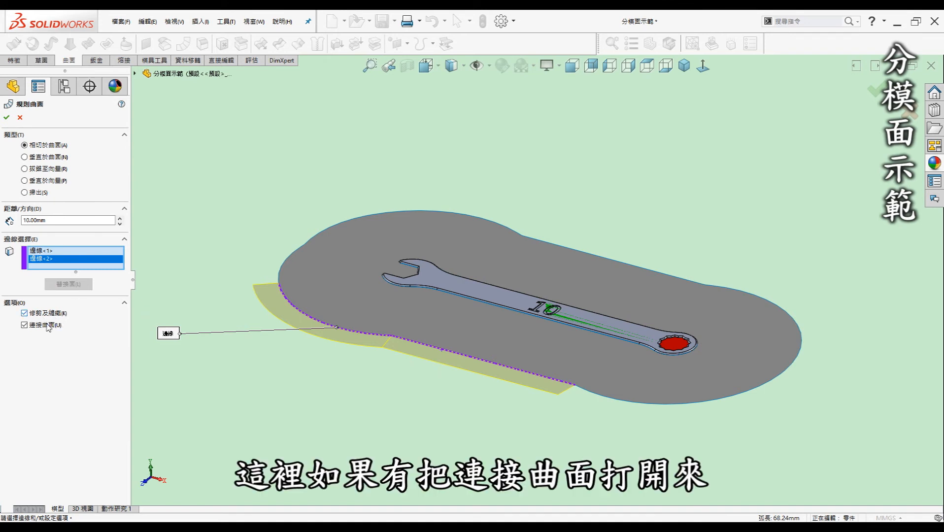
pyautogui.click(605, 398)
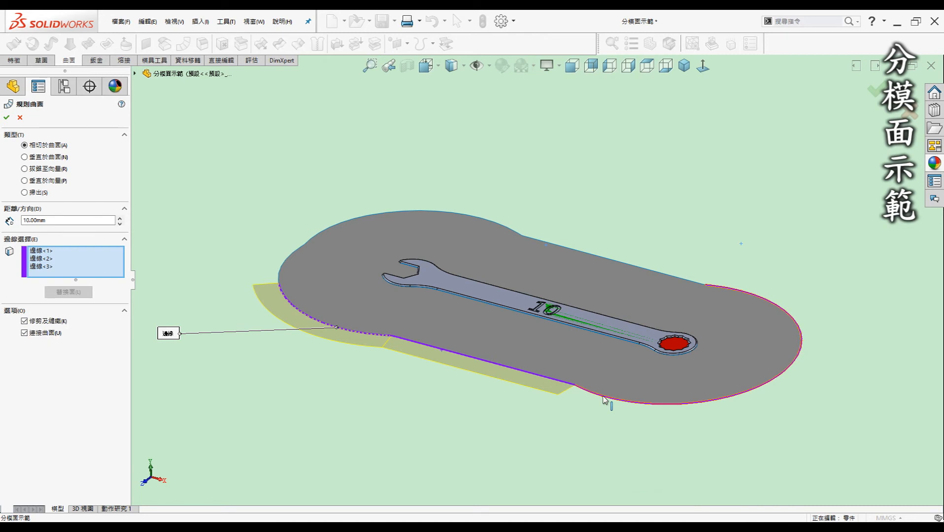
pyautogui.click(669, 277)
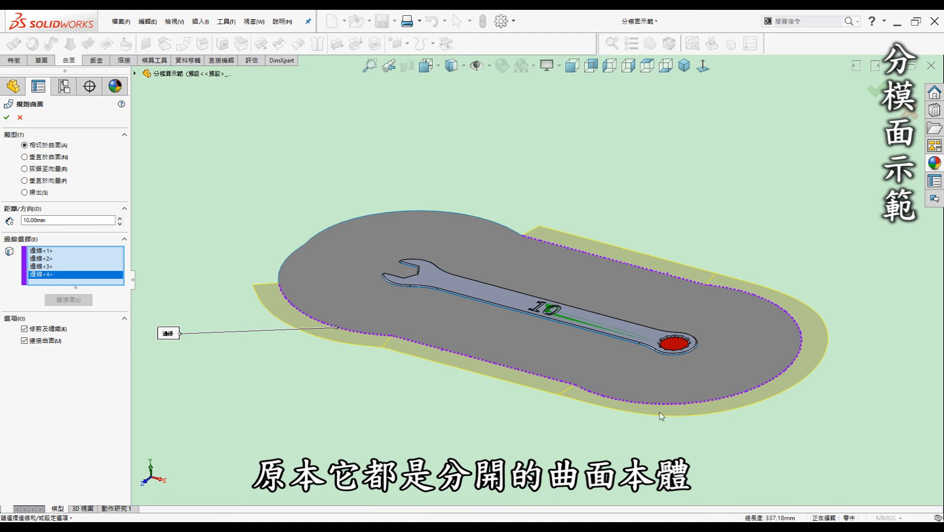
pyautogui.click(494, 219)
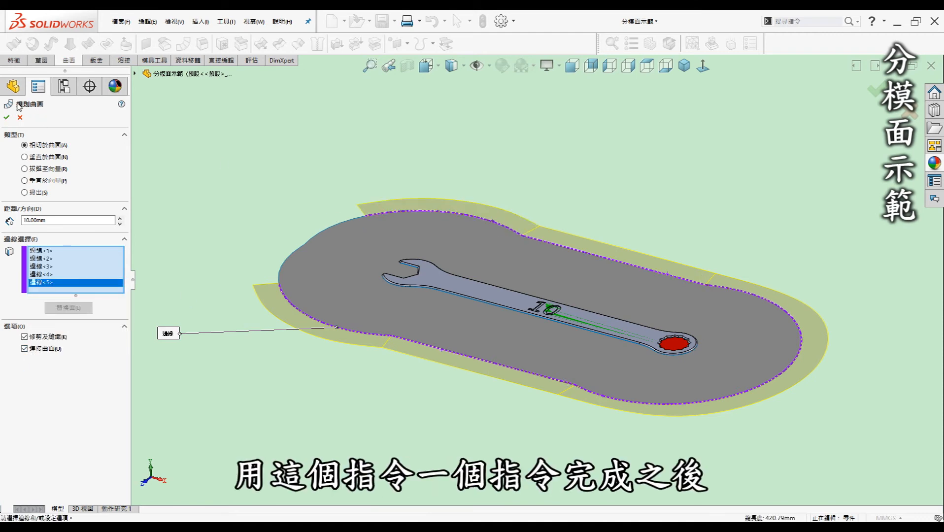
pyautogui.click(335, 226)
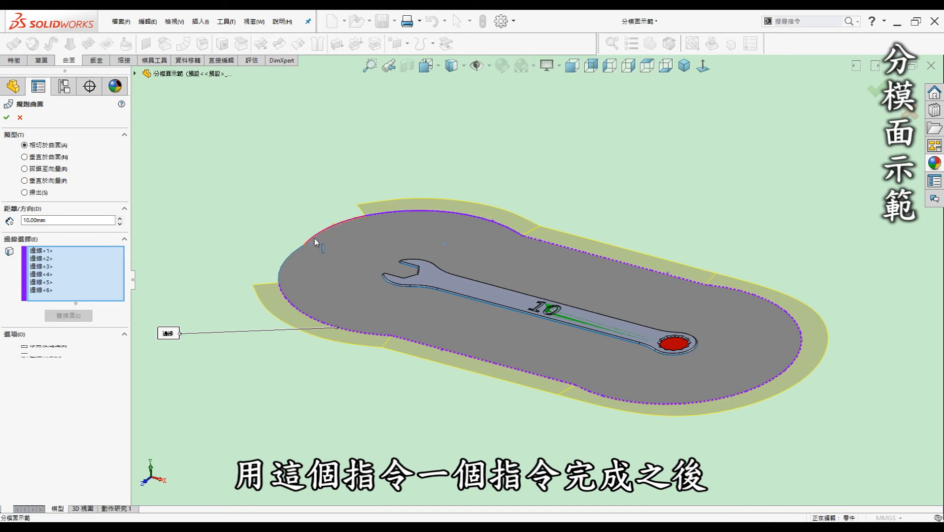
pyautogui.click(297, 251)
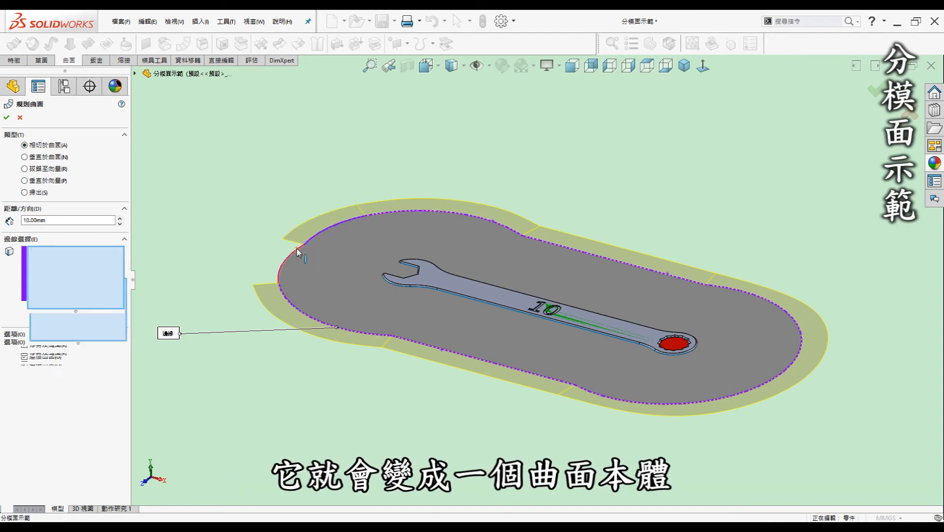
pyautogui.click(7, 118)
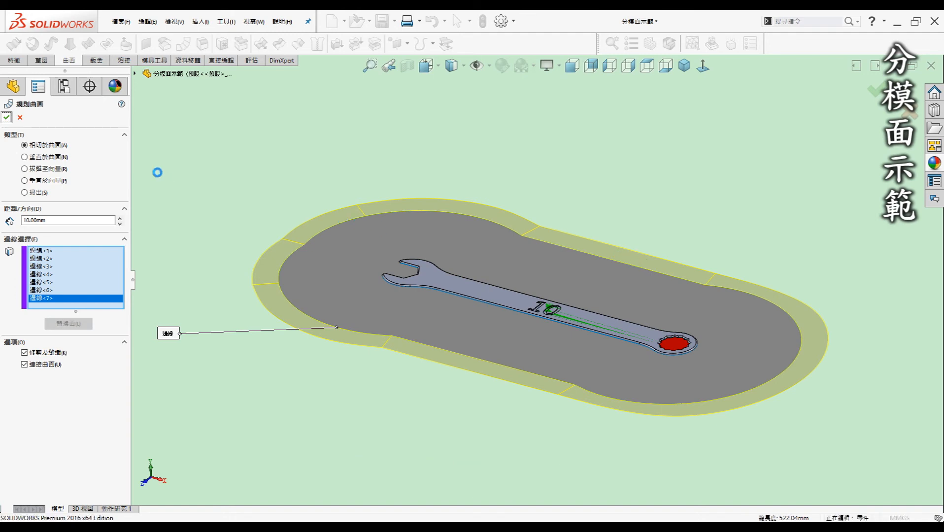
# Step: Inspect the part's surface bodies and highlight the body of the new ruled surface ring
pyautogui.click(5, 157)
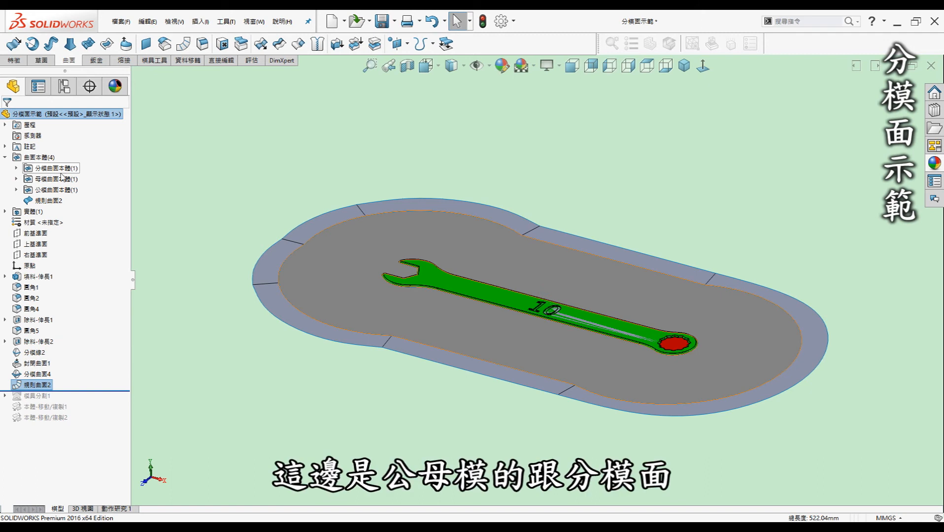
pyautogui.click(48, 201)
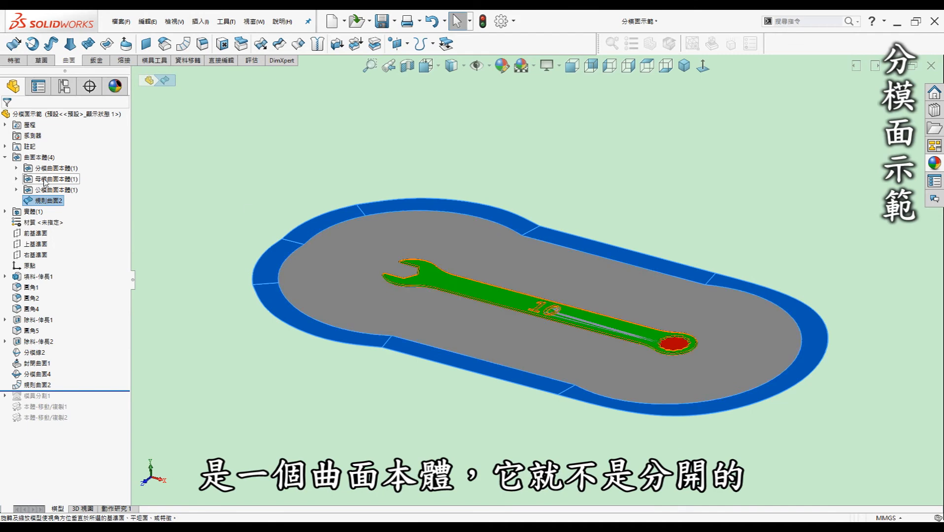
pyautogui.click(5, 157)
# Step: Edit the ruled surface around the parting surface and set its distance to 50 mm
pyautogui.click(44, 342)
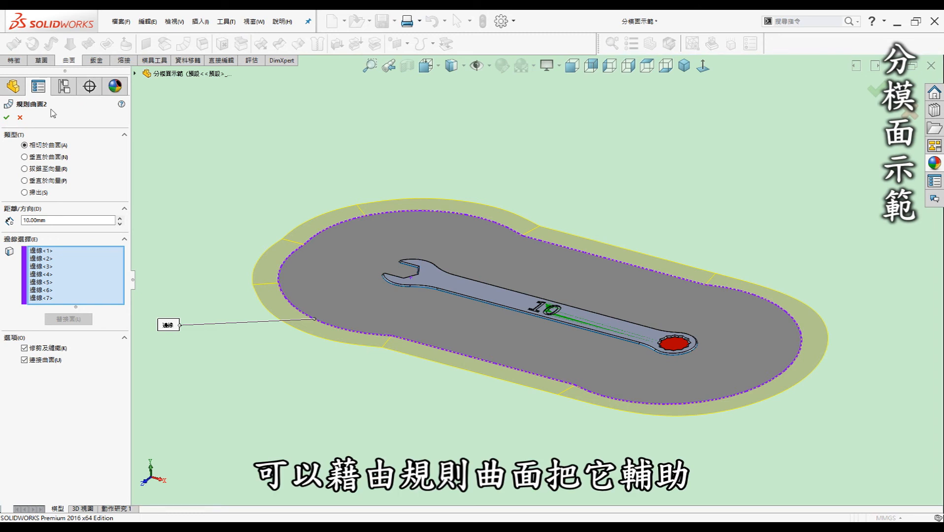
pyautogui.doubleClick(29, 220)
pyautogui.write('50')
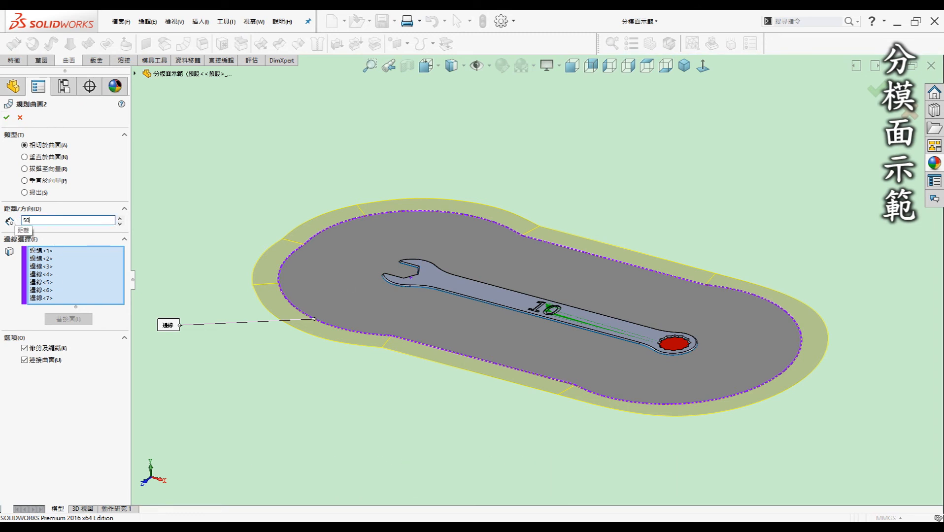
pyautogui.press('Return')
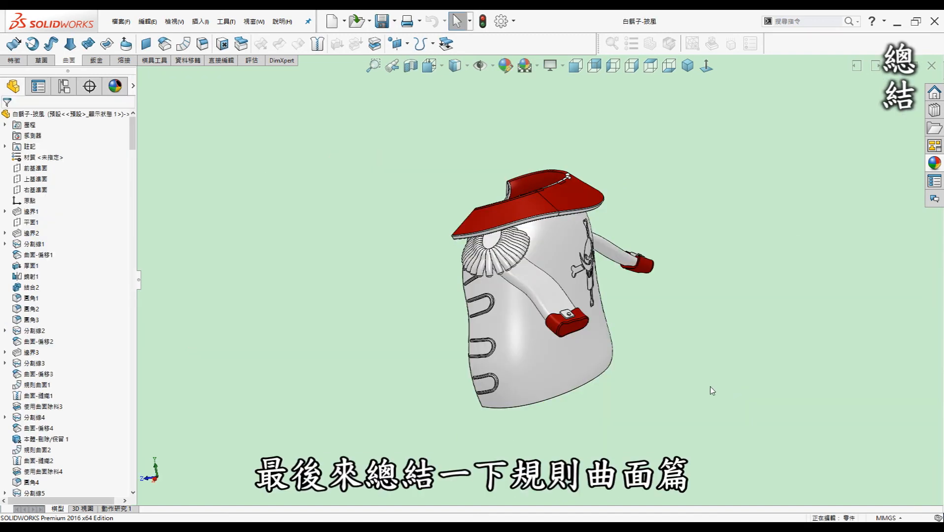
# Step: Examine the finished cape model from several angles, including its collar, shoulder pleats, sleeves and back emblem
pyautogui.hotkey('shift', 'Right')
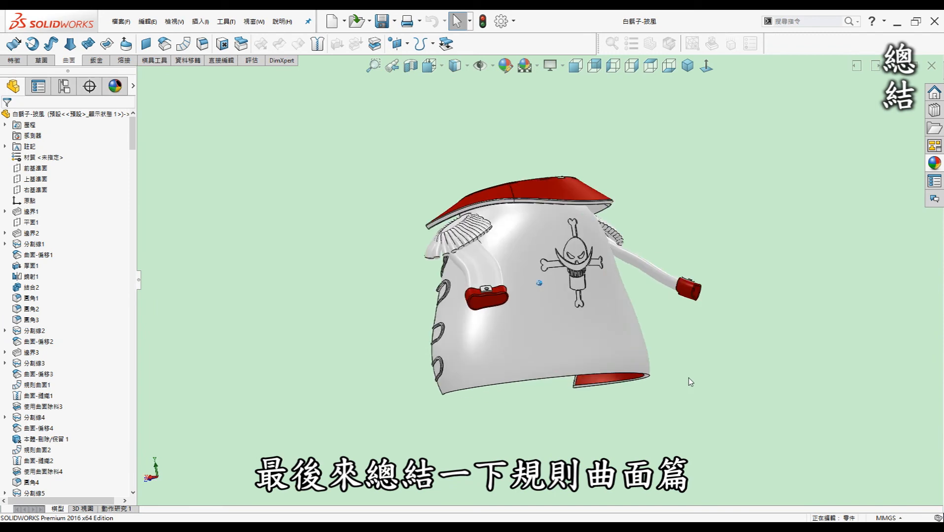
pyautogui.press('Down')
pyautogui.press('Down')
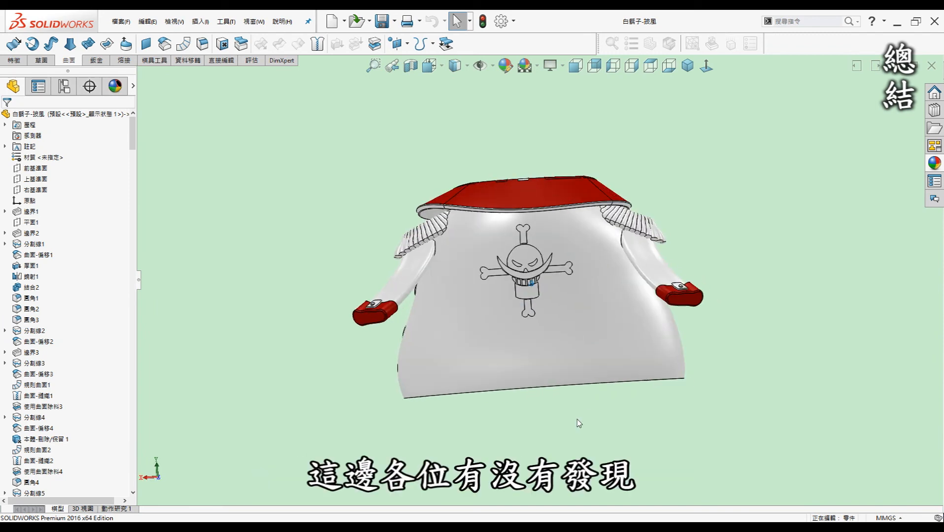
pyautogui.scroll(-3, 572, 423)
pyautogui.press('Up')
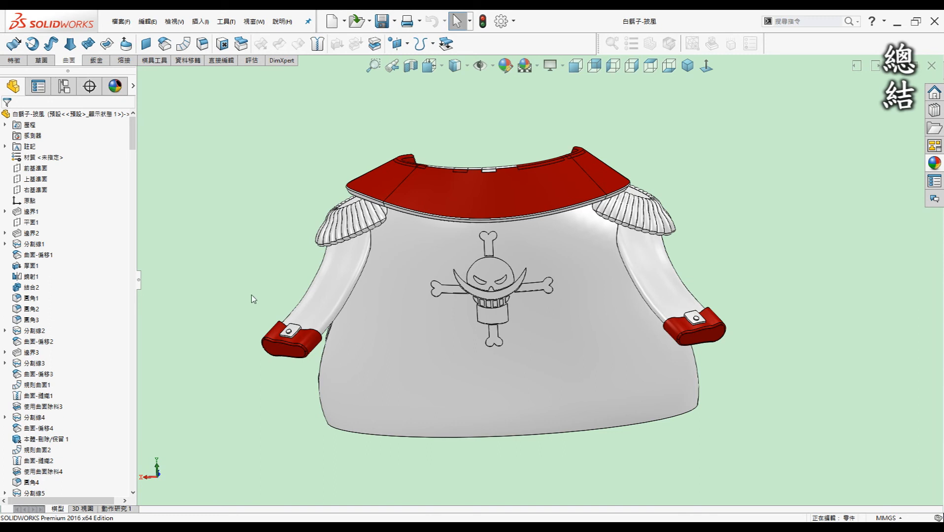
pyautogui.moveTo(252, 294); pyautogui.dragTo(236, 303, button='middle')
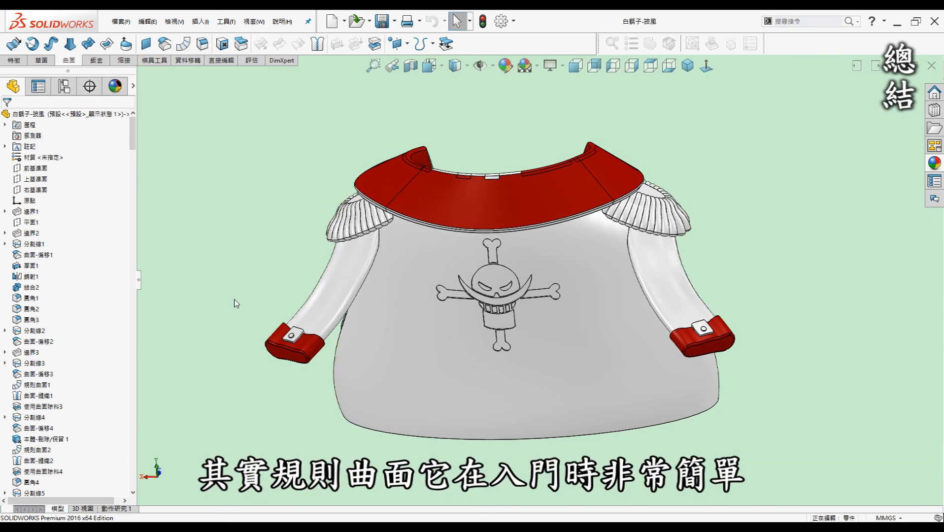
pyautogui.moveTo(228, 278); pyautogui.dragTo(229, 277, button='middle')
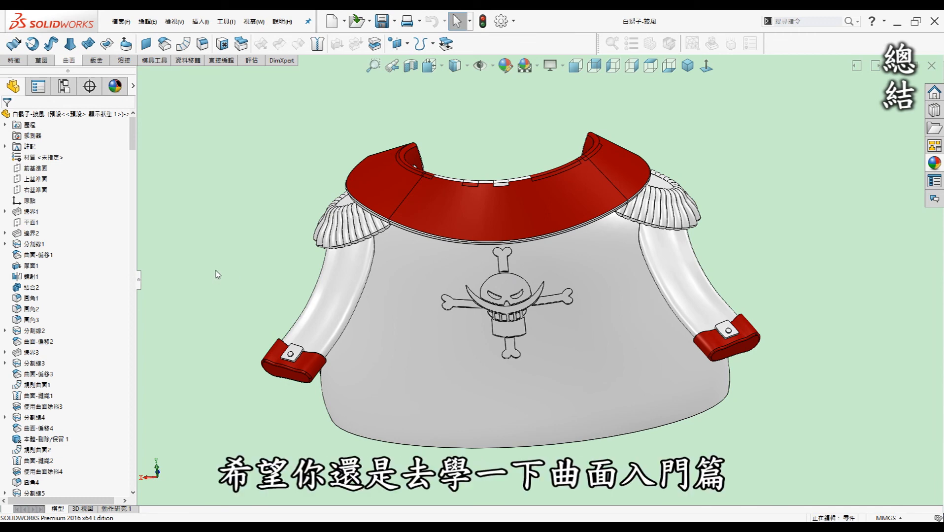
pyautogui.moveTo(217, 274); pyautogui.dragTo(237, 269, button='middle')
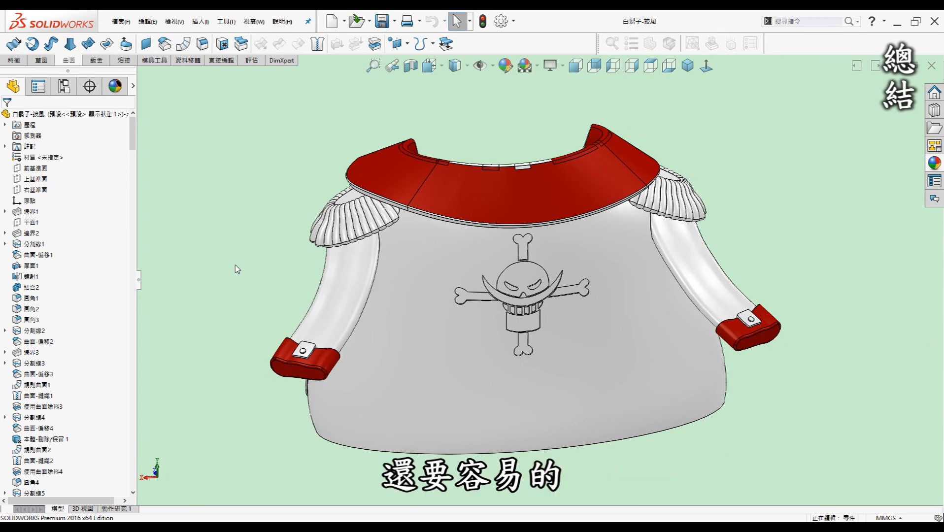
pyautogui.moveTo(236, 268); pyautogui.dragTo(252, 261, button='middle')
pyautogui.moveTo(472, 255); pyautogui.dragTo(456, 253, button='middle')
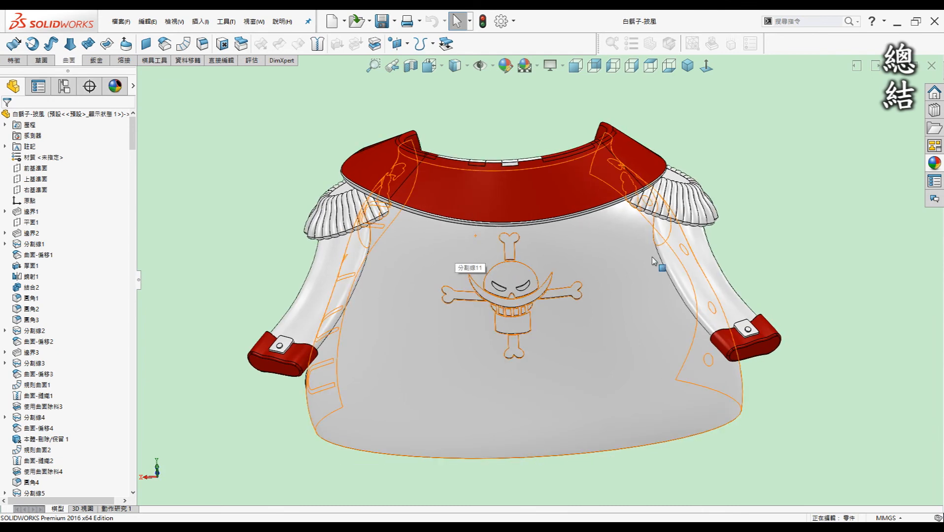
pyautogui.moveTo(836, 246); pyautogui.dragTo(819, 253, button='middle')
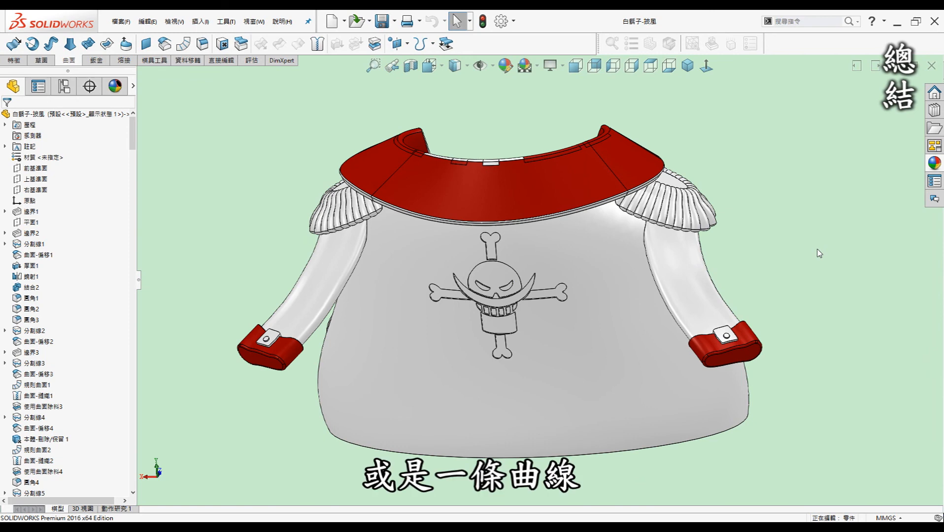
pyautogui.moveTo(818, 255); pyautogui.dragTo(818, 255, button='middle')
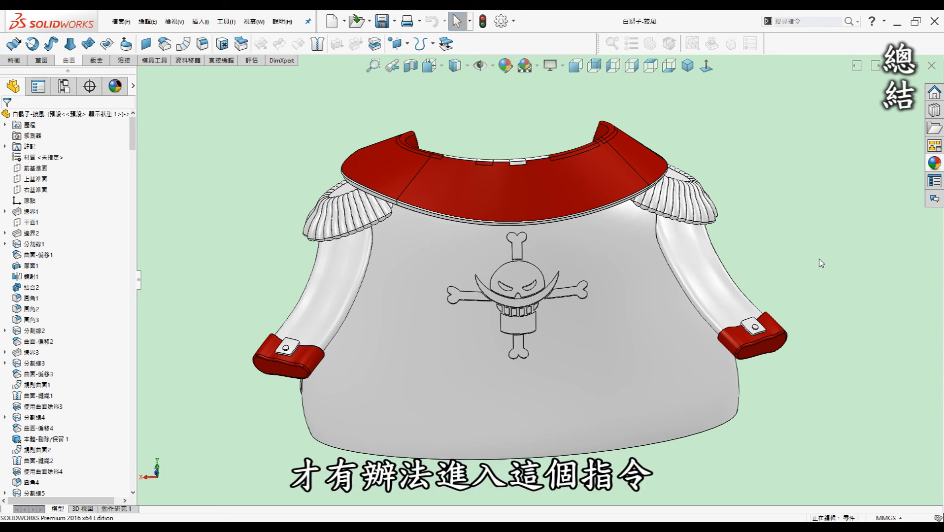
pyautogui.moveTo(819, 259); pyautogui.dragTo(802, 260, button='middle')
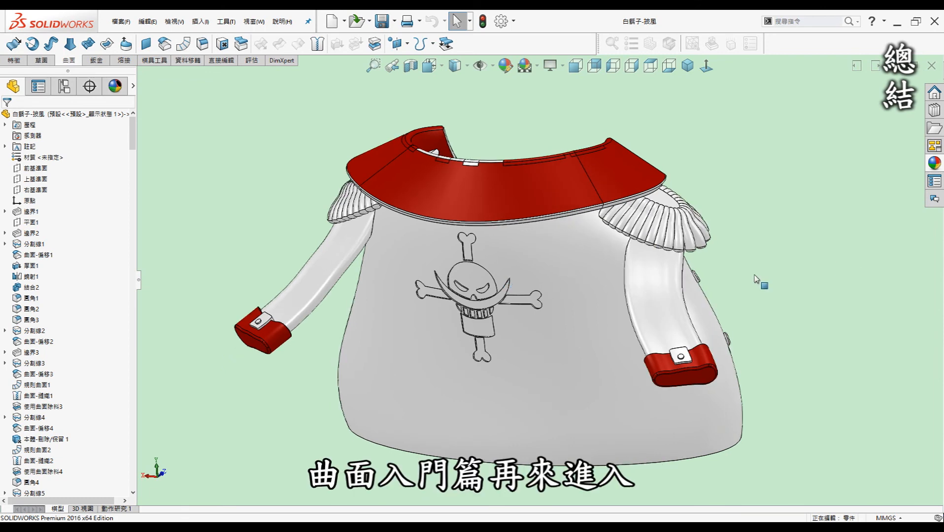
pyautogui.moveTo(787, 275); pyautogui.dragTo(789, 267, button='middle')
# Step: Examine the cape from its open front, looking closely at the angled collar flaps where they meet the neckline
pyautogui.moveTo(518, 224); pyautogui.dragTo(411, 237, button='middle')
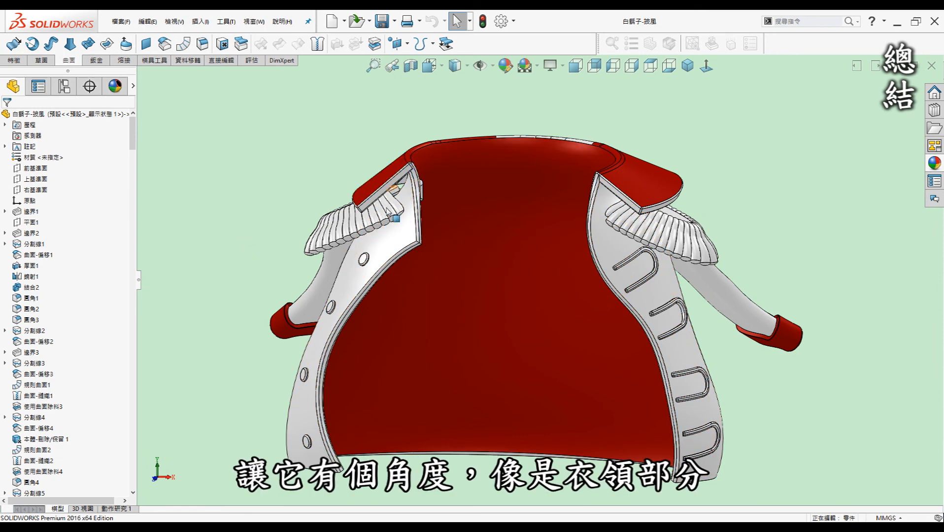
pyautogui.scroll(-6, 440, 143)
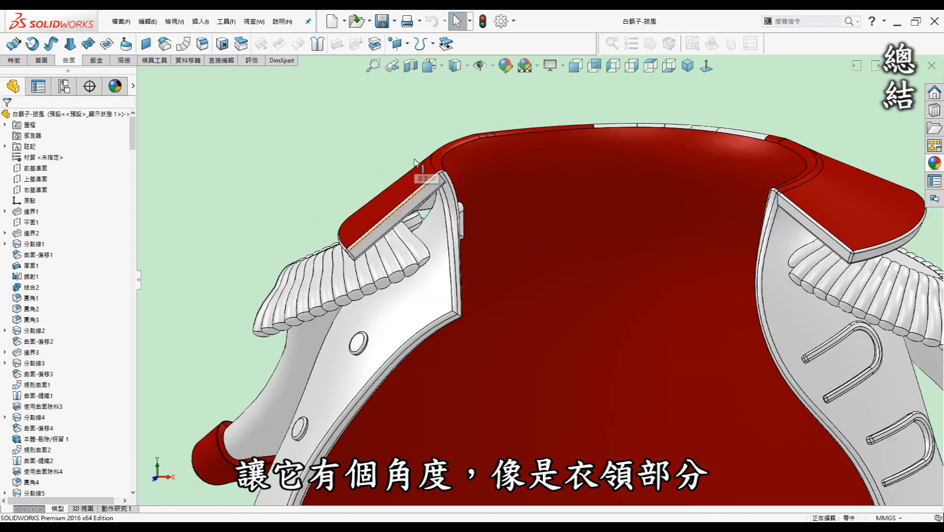
pyautogui.scroll(8, 431, 193)
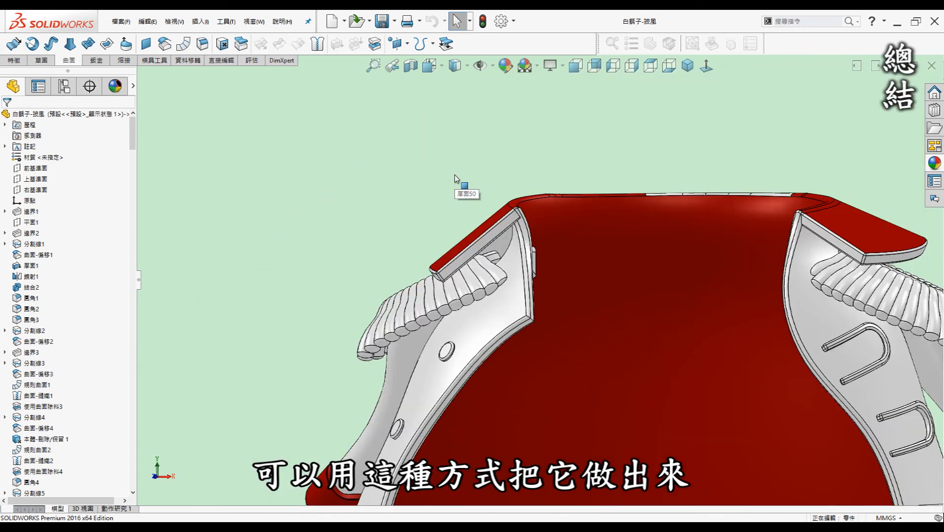
pyautogui.moveTo(456, 206); pyautogui.dragTo(450, 208, button='middle')
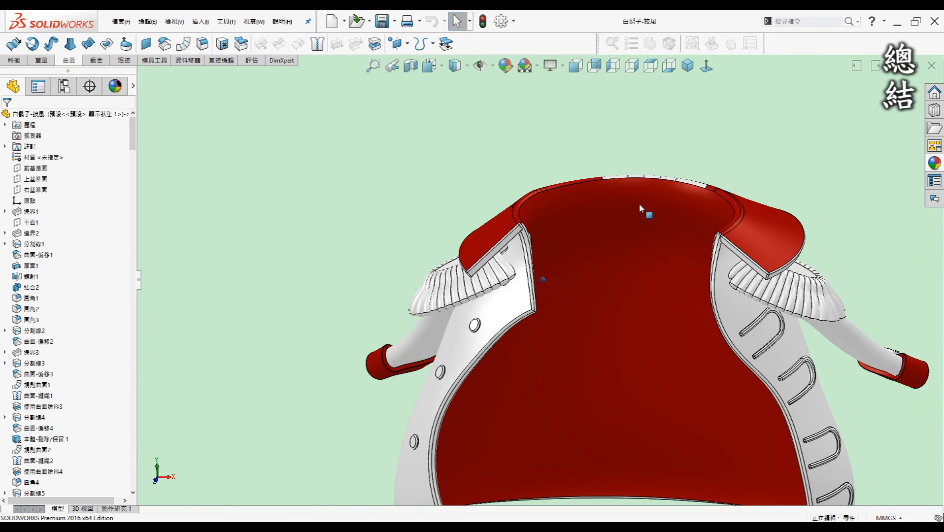
pyautogui.scroll(3, 639, 212)
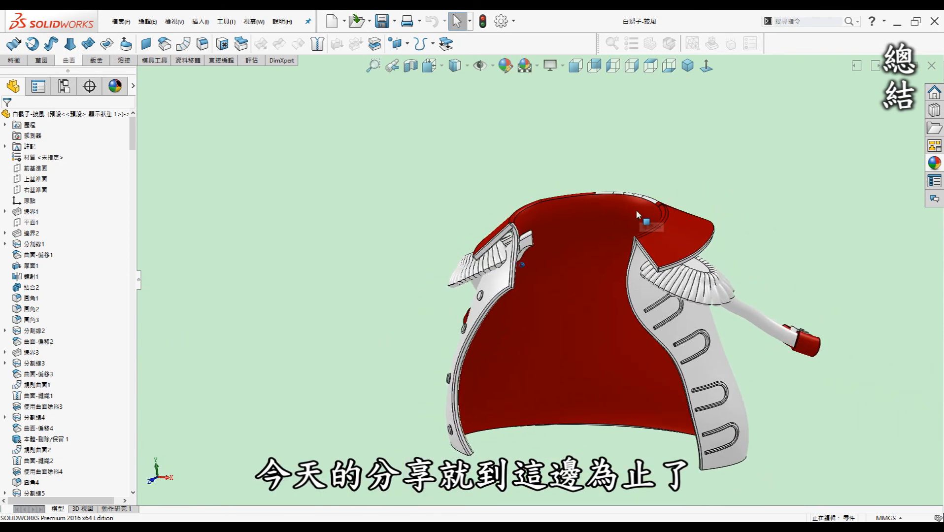